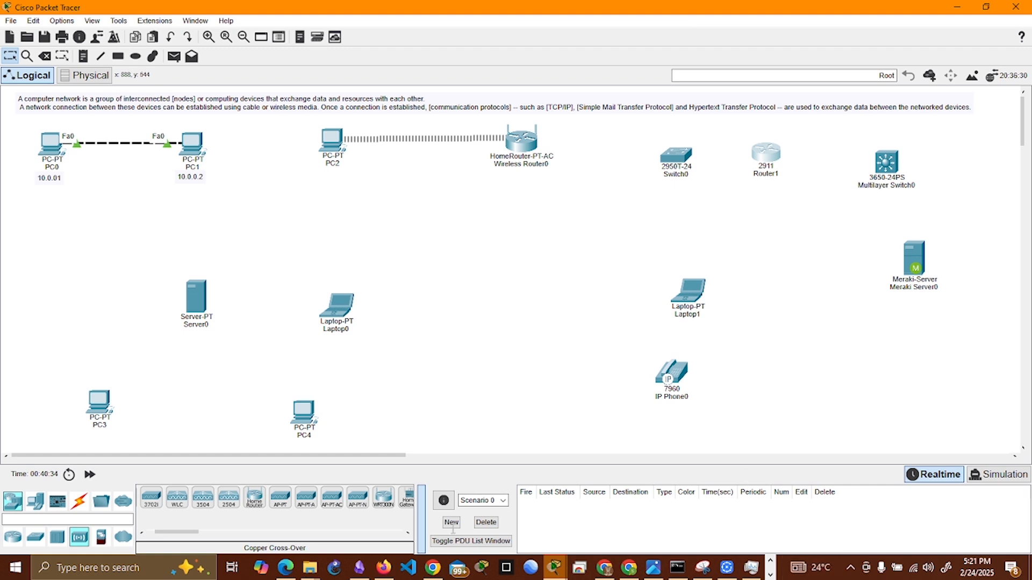
# Step: Move Server0 beside Meraki Server0, shift Laptop0 and PC4 toward the middle of the workspace, and nudge PC3 slightly up
pyautogui.moveTo(195, 301); pyautogui.dragTo(826, 259)
pyautogui.moveTo(338, 306); pyautogui.dragTo(458, 285)
pyautogui.moveTo(293, 415); pyautogui.dragTo(486, 394)
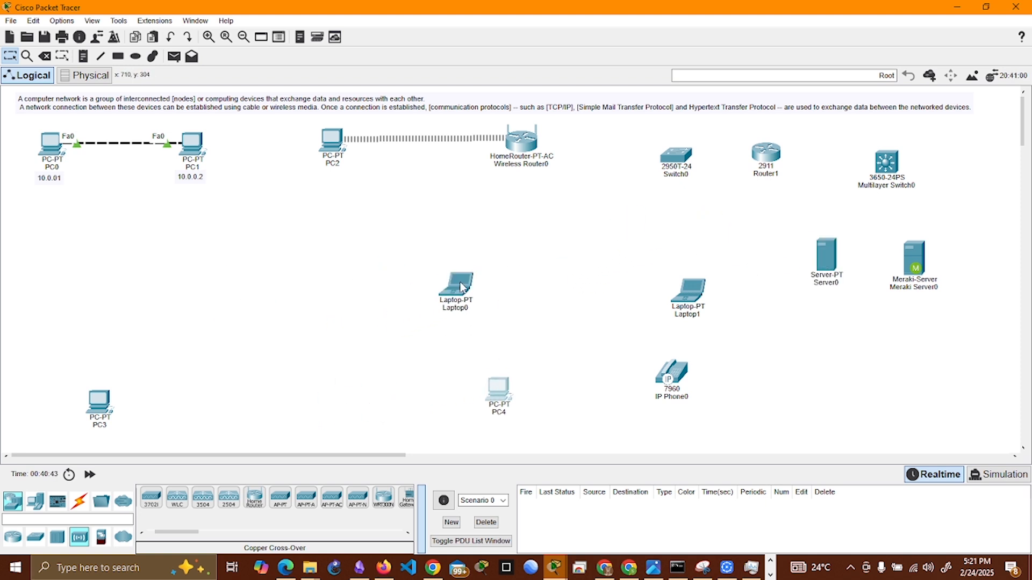
pyautogui.moveTo(457, 285); pyautogui.dragTo(522, 282)
pyautogui.moveTo(99, 407); pyautogui.dragTo(93, 394)
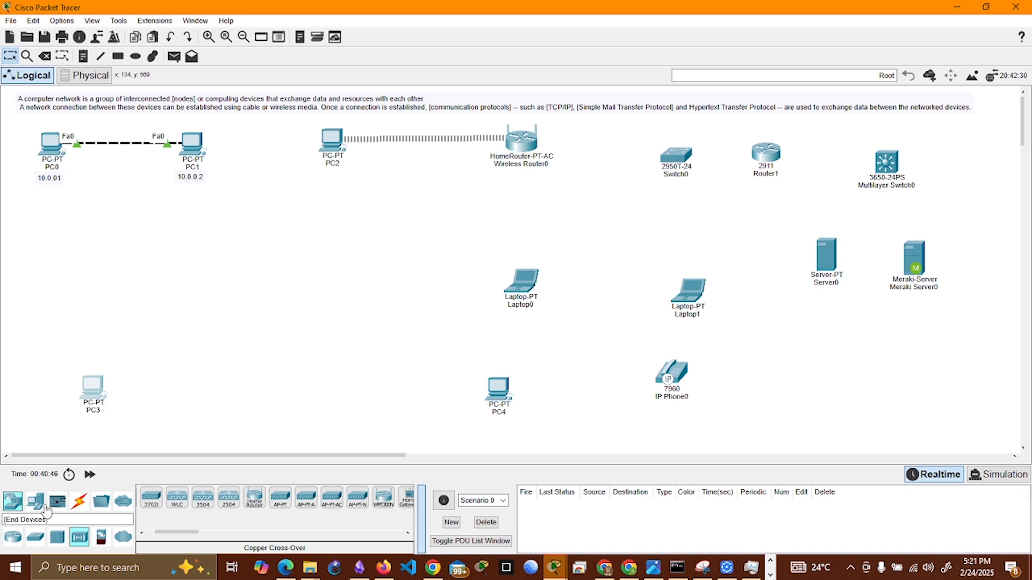
# Step: Add a PC above PC3 and align the two PCs vertically
pyautogui.click(35, 502)
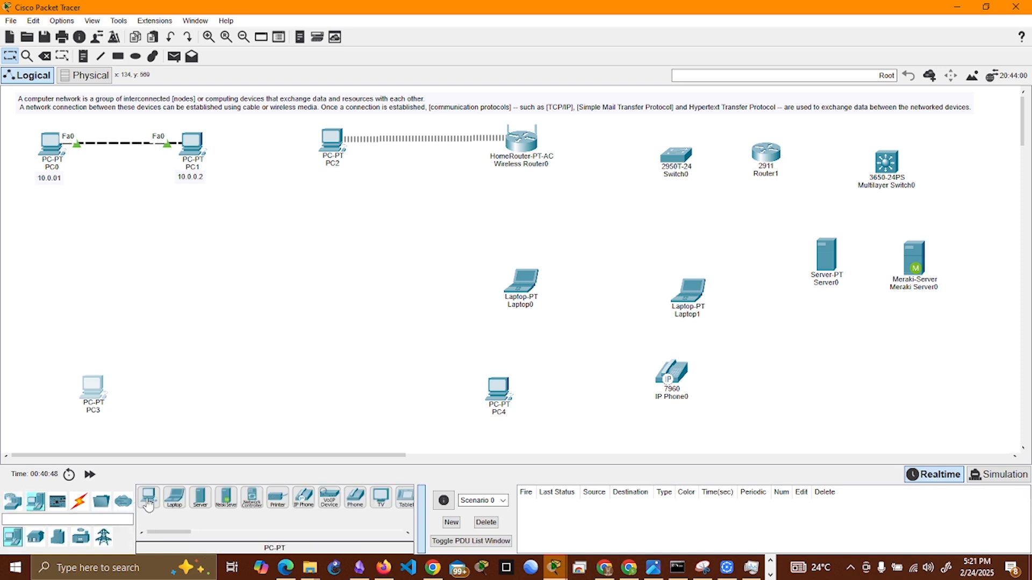
pyautogui.moveTo(149, 500); pyautogui.dragTo(101, 317)
pyautogui.moveTo(98, 396); pyautogui.dragTo(114, 395)
pyautogui.moveTo(101, 318); pyautogui.dragTo(108, 311)
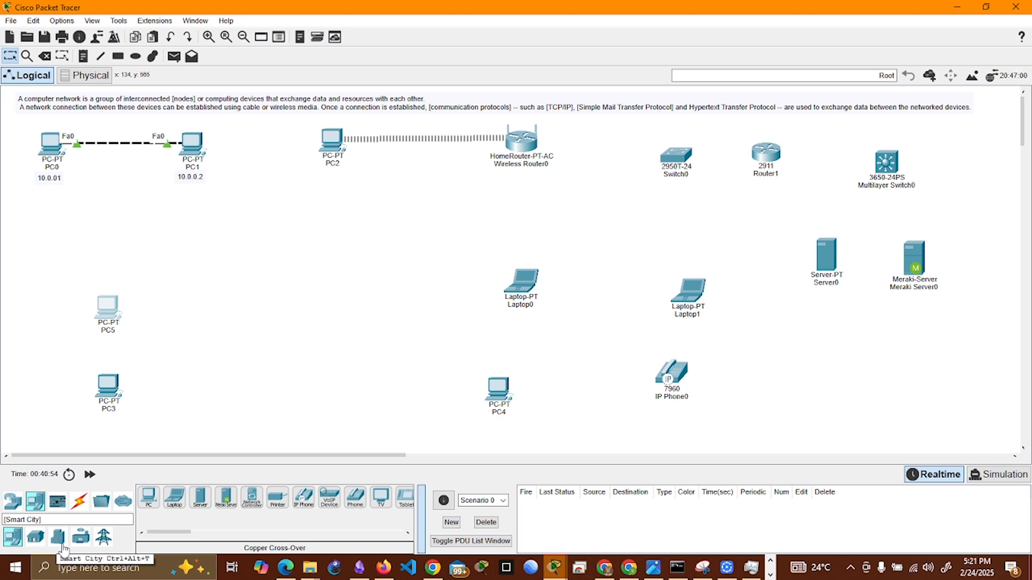
# Step: Place two Hub-PT devices, one beside PC5 and PC3 and the other near Laptop0 and PC4
pyautogui.click(13, 501)
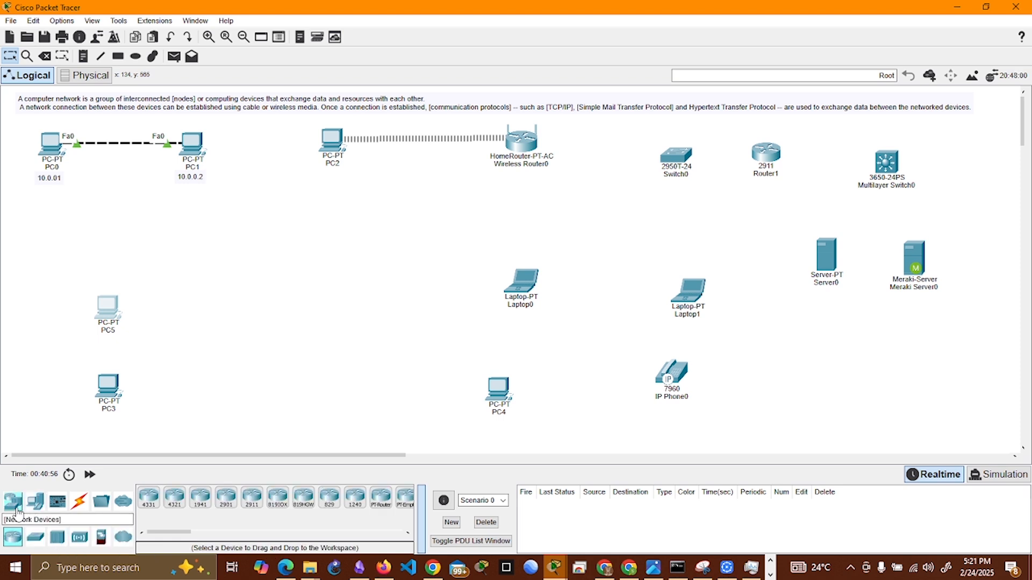
pyautogui.click(57, 537)
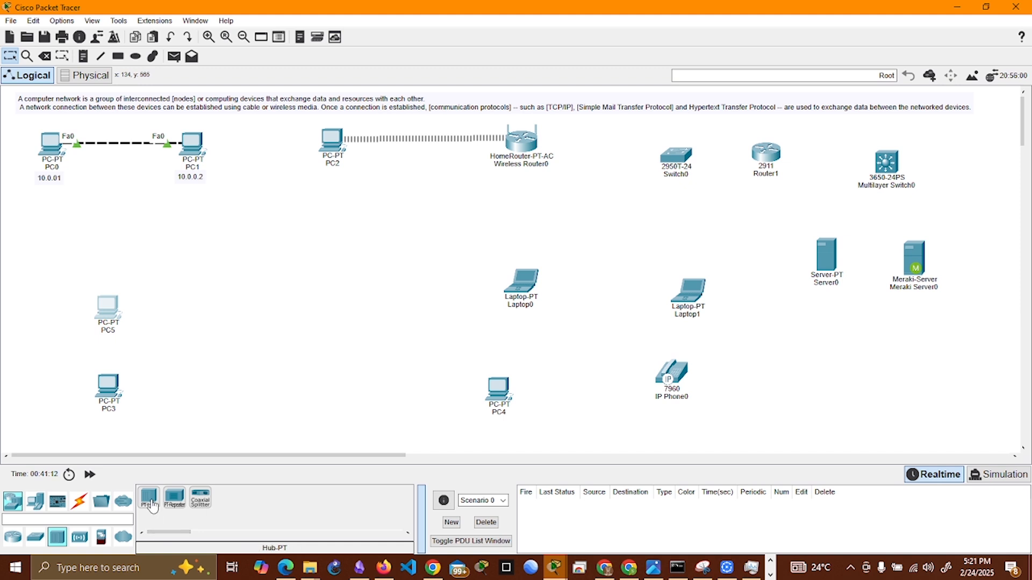
pyautogui.moveTo(150, 500)
pyautogui.mouseDown()
pyautogui.moveTo(191, 367)
pyautogui.moveTo(215, 344)
pyautogui.mouseUp()
pyautogui.moveTo(148, 505)
pyautogui.mouseDown()
pyautogui.moveTo(337, 399)
pyautogui.moveTo(390, 347)
pyautogui.moveTo(407, 348)
pyautogui.mouseUp()
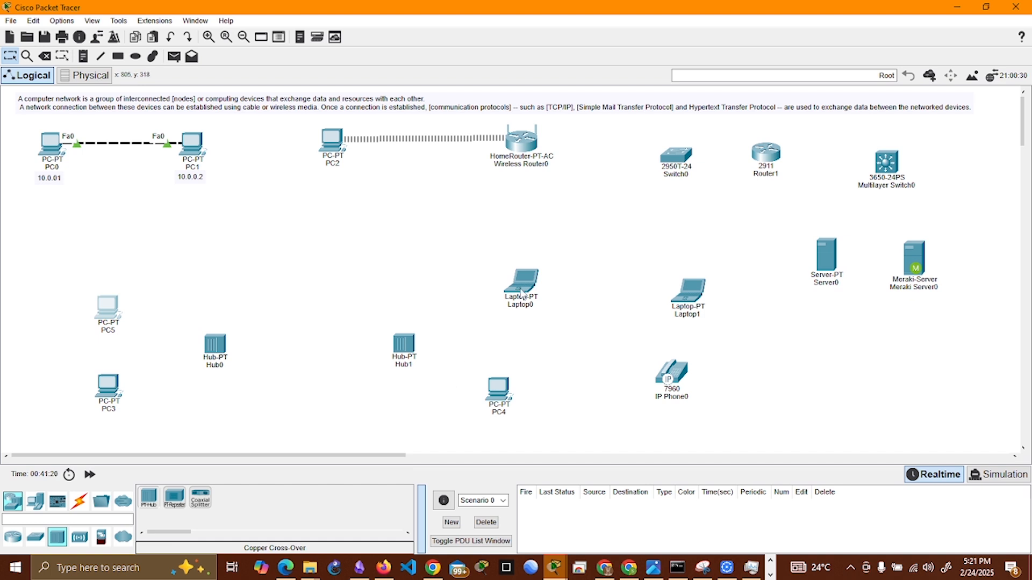
# Step: Move Laptop0 and PC4 closer to Hub1
pyautogui.moveTo(520, 291); pyautogui.dragTo(498, 301)
pyautogui.moveTo(495, 394); pyautogui.dragTo(474, 395)
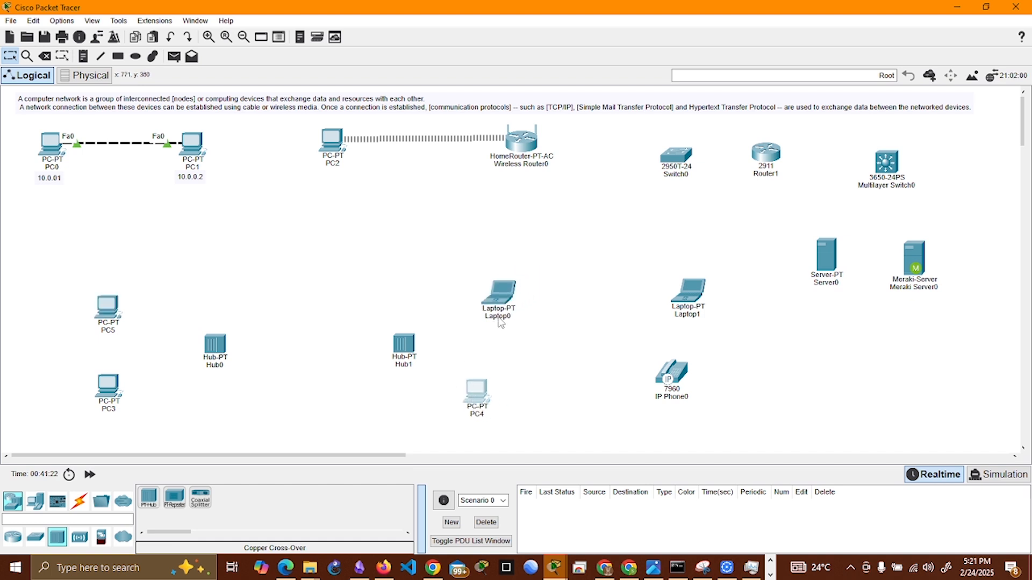
pyautogui.moveTo(503, 303); pyautogui.dragTo(484, 310)
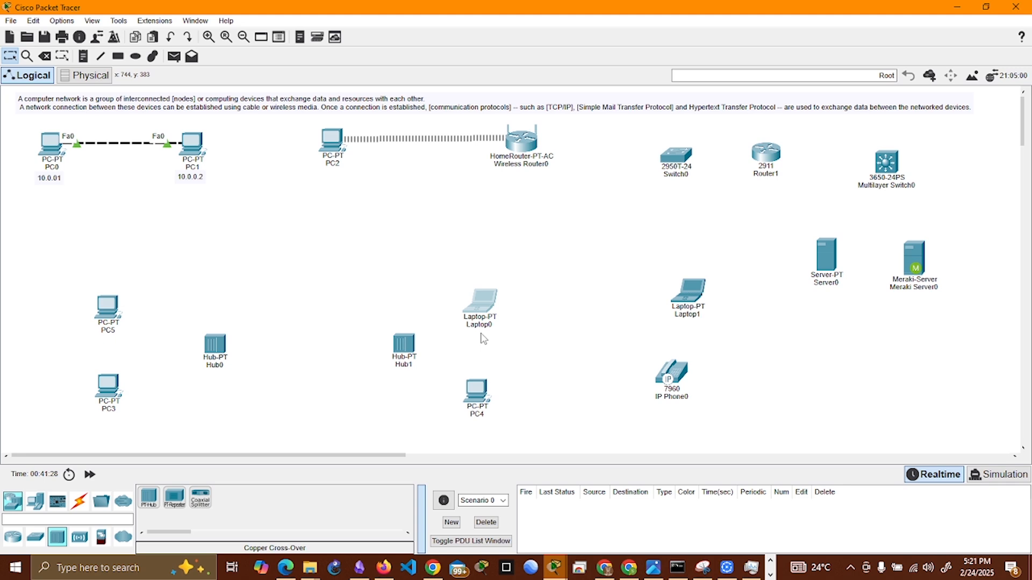
# Step: Examine the descriptions of the repeater modules available for Hub0, including the 1CE, 1FGE, 1FFE and 1CGE types
pyautogui.doubleClick(215, 347)
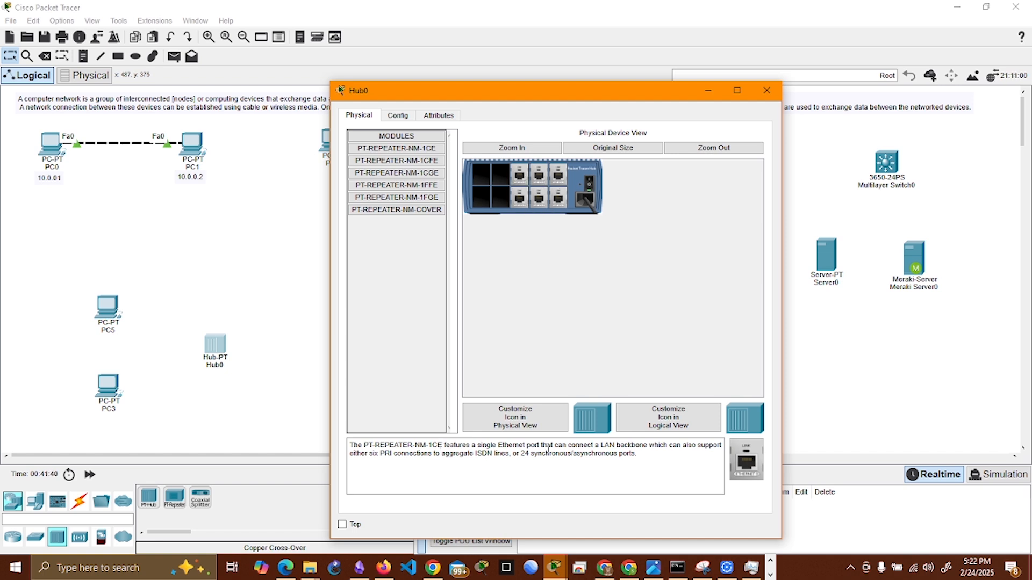
pyautogui.moveTo(589, 445); pyautogui.dragTo(679, 446)
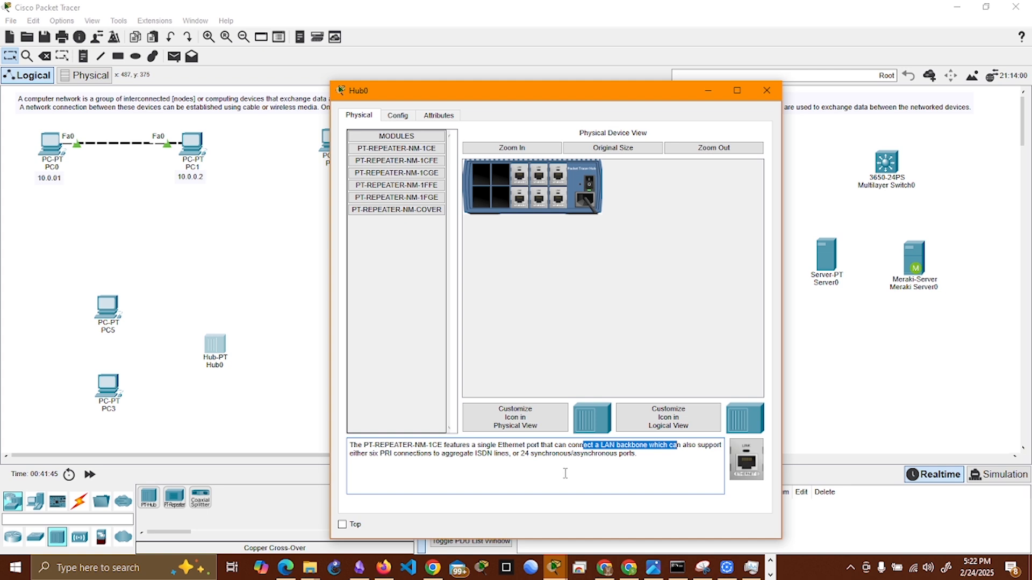
pyautogui.click(407, 197)
pyautogui.click(403, 172)
pyautogui.click(410, 194)
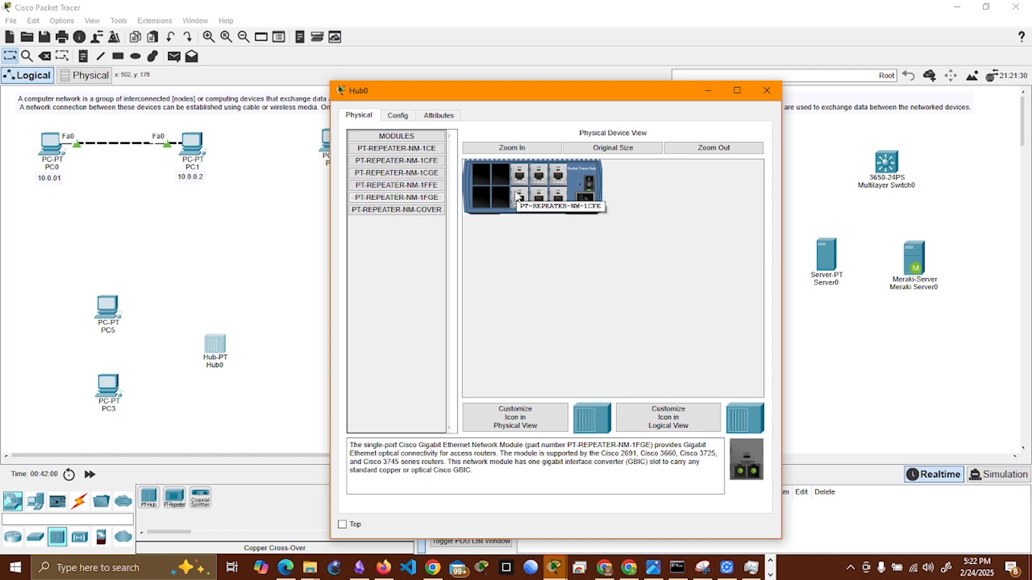
pyautogui.click(397, 185)
pyautogui.click(401, 173)
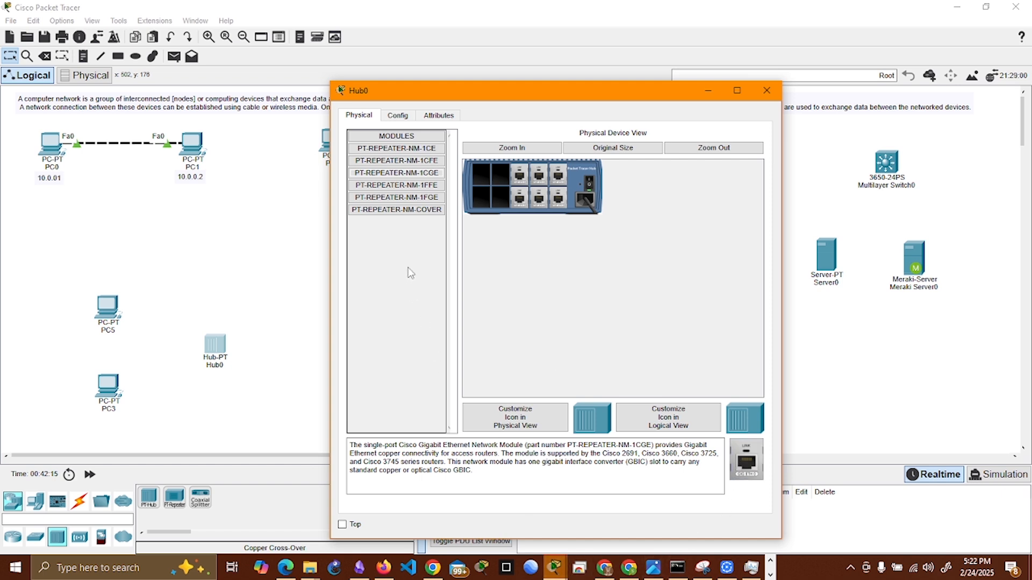
pyautogui.moveTo(398, 174); pyautogui.dragTo(421, 171)
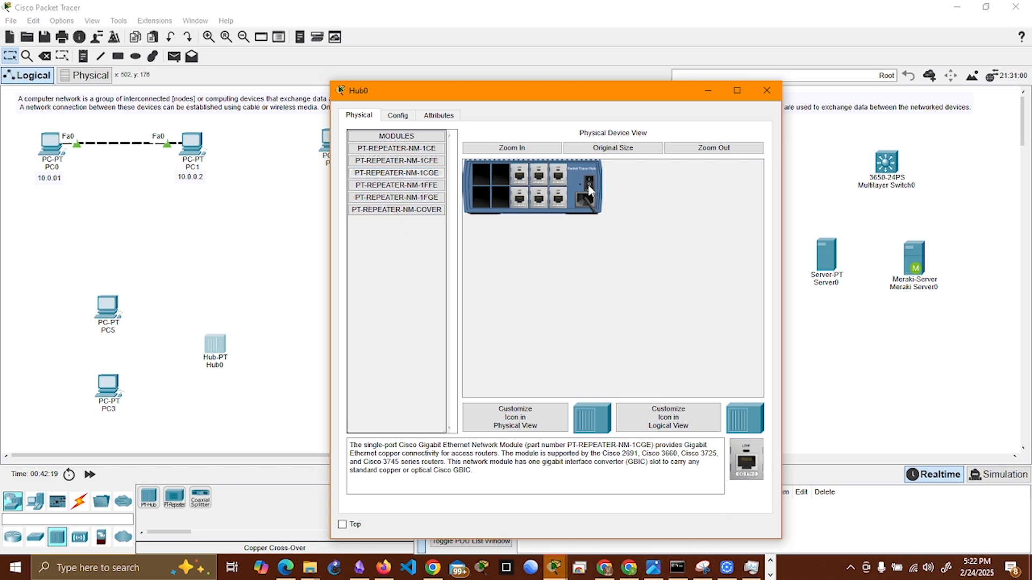
# Step: Install two PT-REPEATER-NM-1CFE modules in the empty slots of Hub0 next to its existing ports
pyautogui.click(416, 162)
pyautogui.click(418, 173)
pyautogui.click(418, 163)
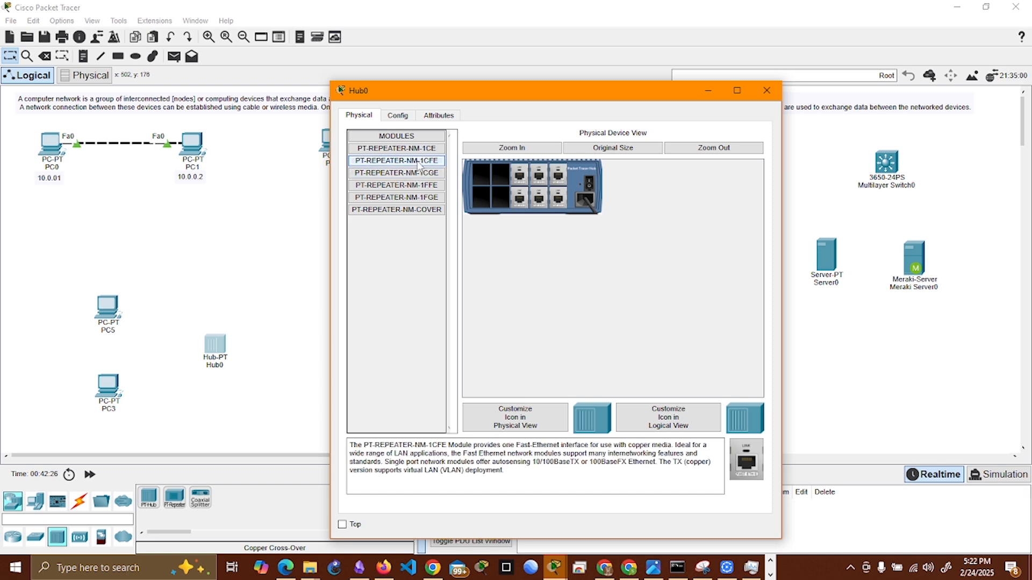
pyautogui.moveTo(418, 164); pyautogui.dragTo(500, 174)
pyautogui.moveTo(425, 161); pyautogui.dragTo(498, 198)
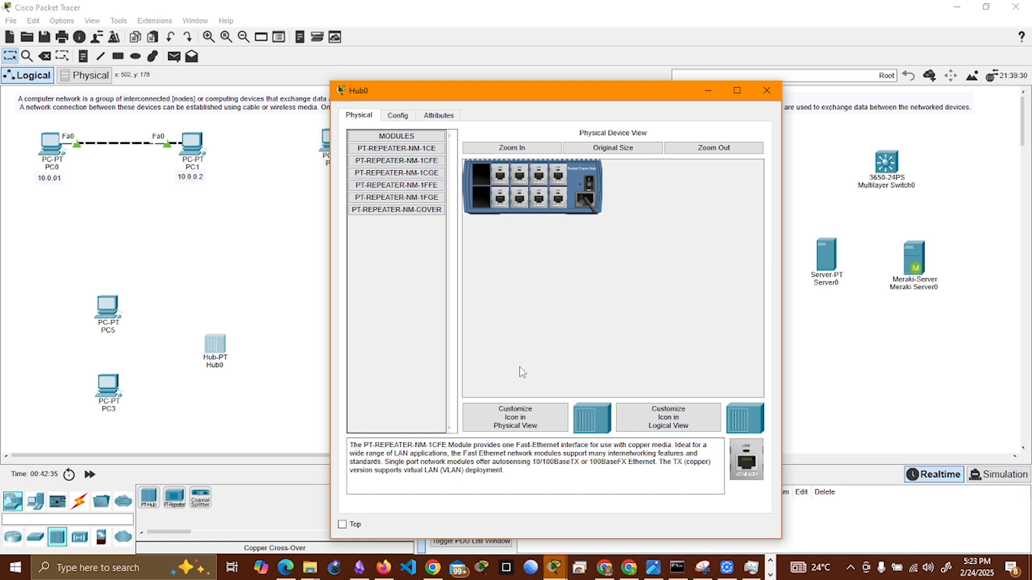
# Step: Set Hub0's display name to Front Office and close its device window
pyautogui.click(393, 116)
pyautogui.click(436, 119)
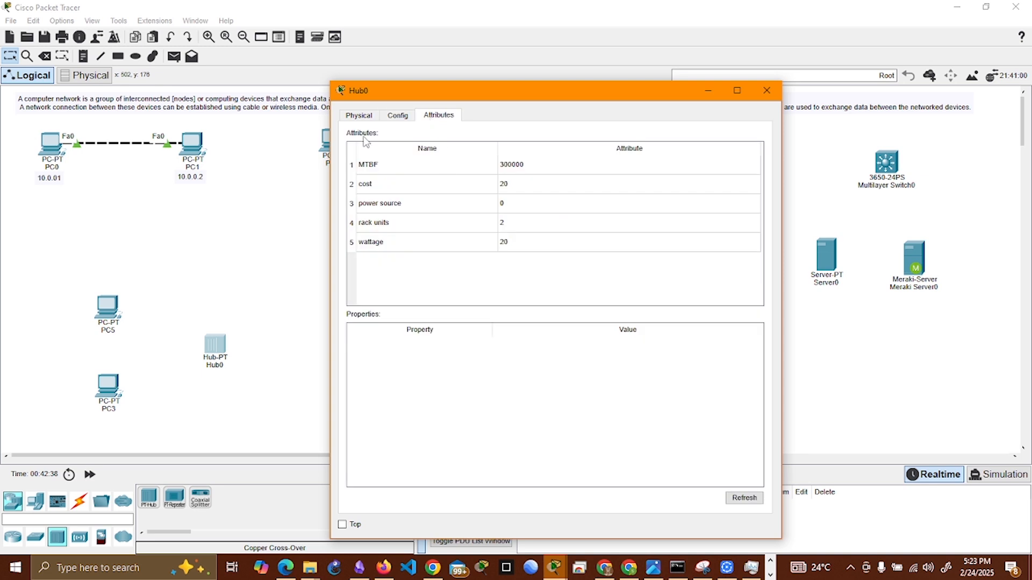
pyautogui.click(386, 118)
pyautogui.click(366, 117)
pyautogui.click(398, 115)
pyautogui.click(398, 152)
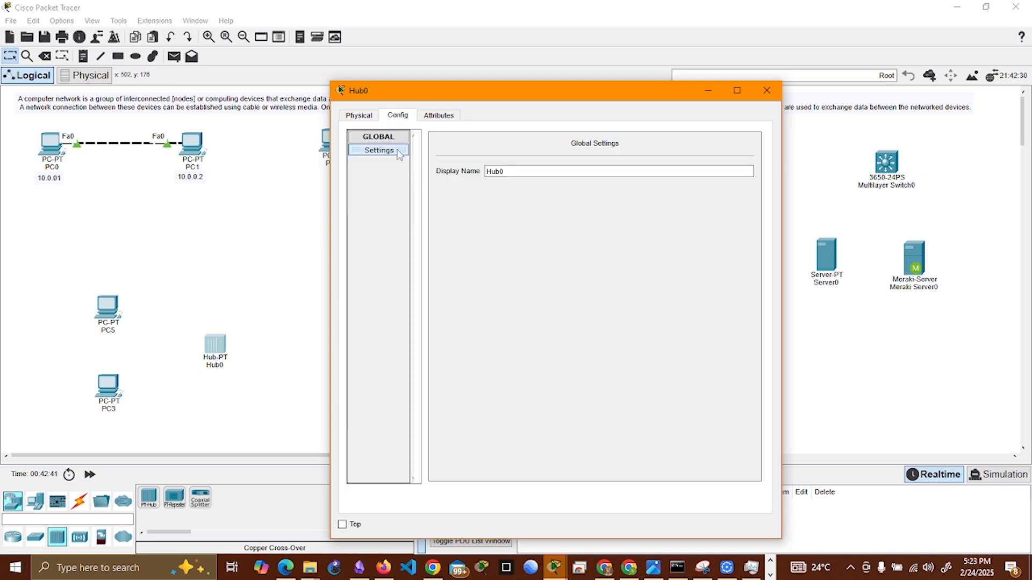
pyautogui.doubleClick(495, 170)
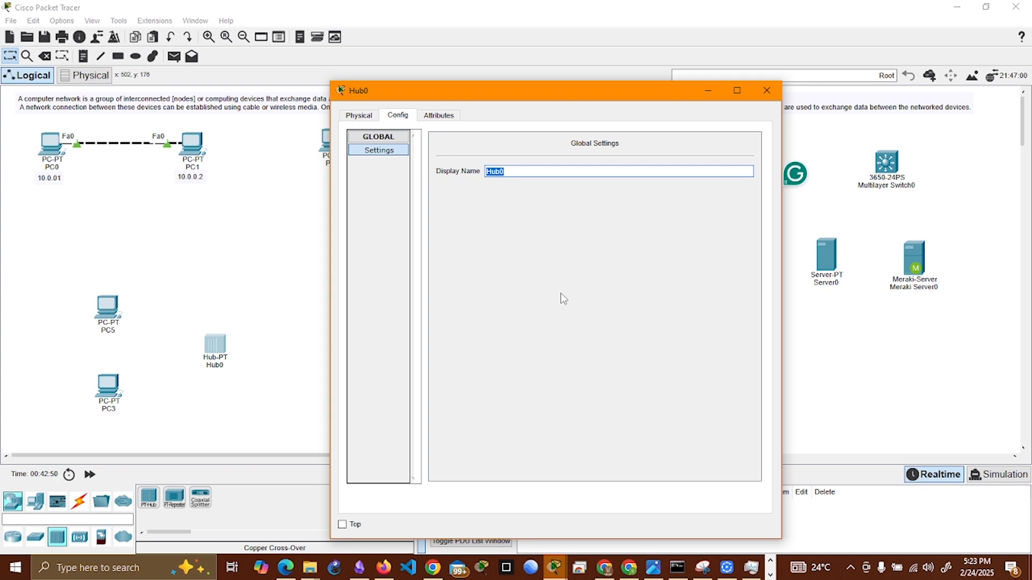
pyautogui.write('Front Office')
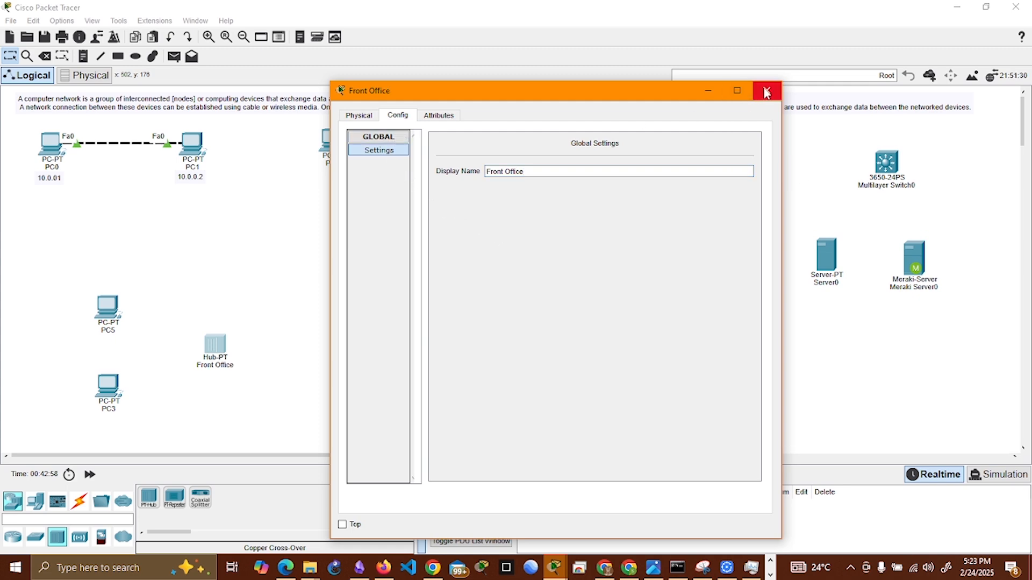
pyautogui.click(355, 116)
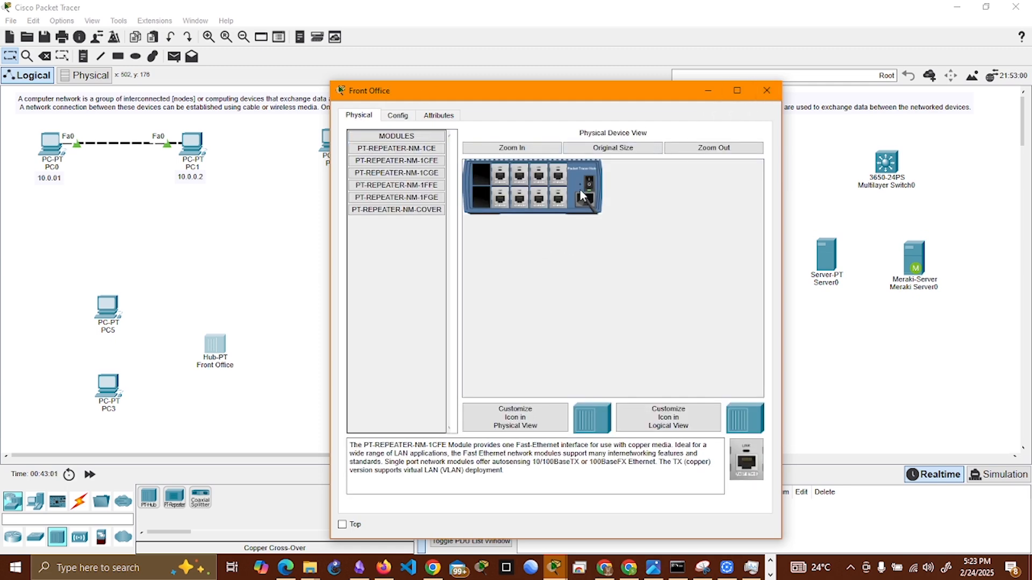
pyautogui.click(767, 91)
# Step: Rename Hub1 as "back Office hub" through its workspace label
pyautogui.click(406, 352)
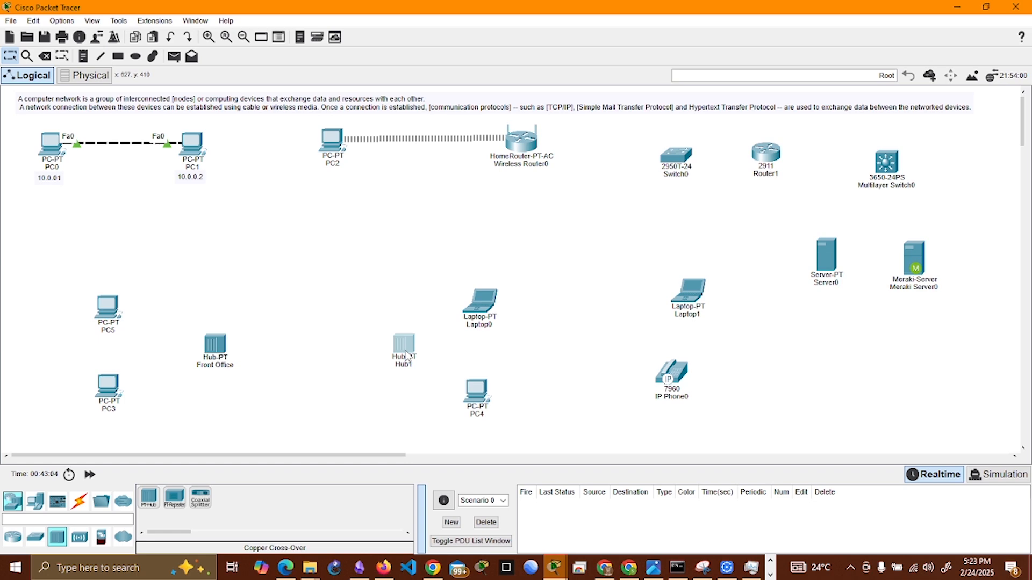
pyautogui.click(766, 91)
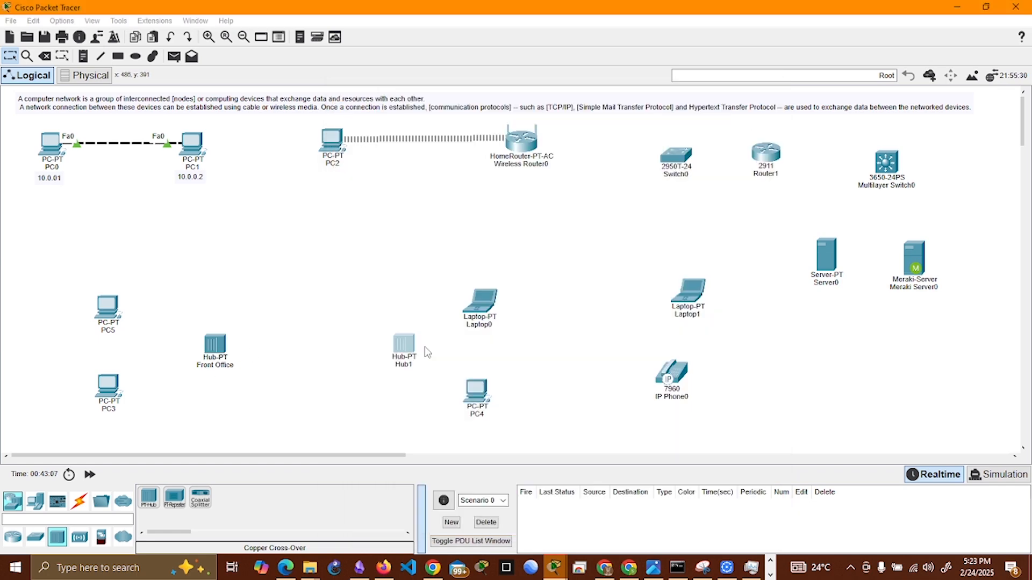
pyautogui.click(404, 366)
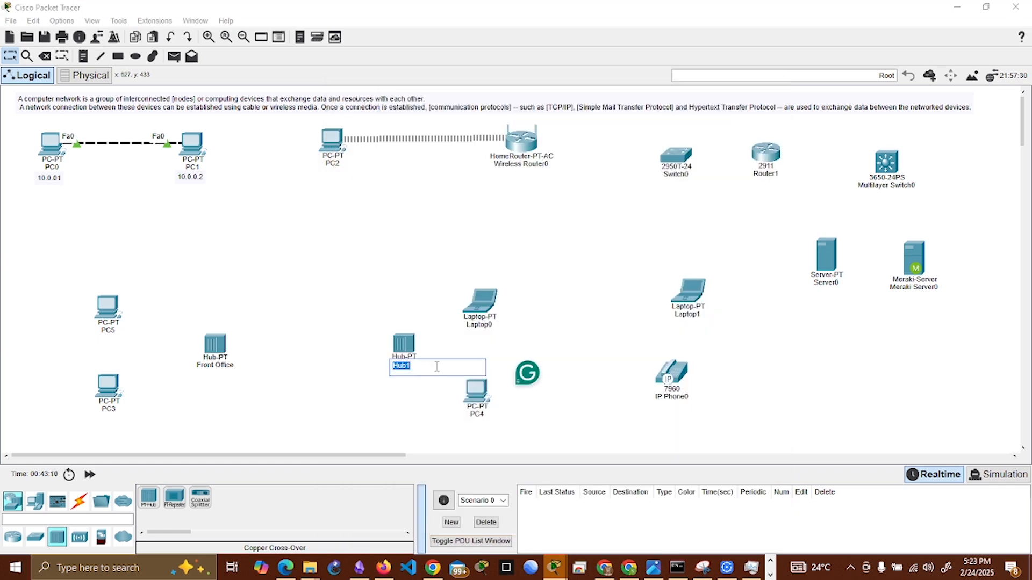
pyautogui.write('back Office hub')
pyautogui.press('Return')
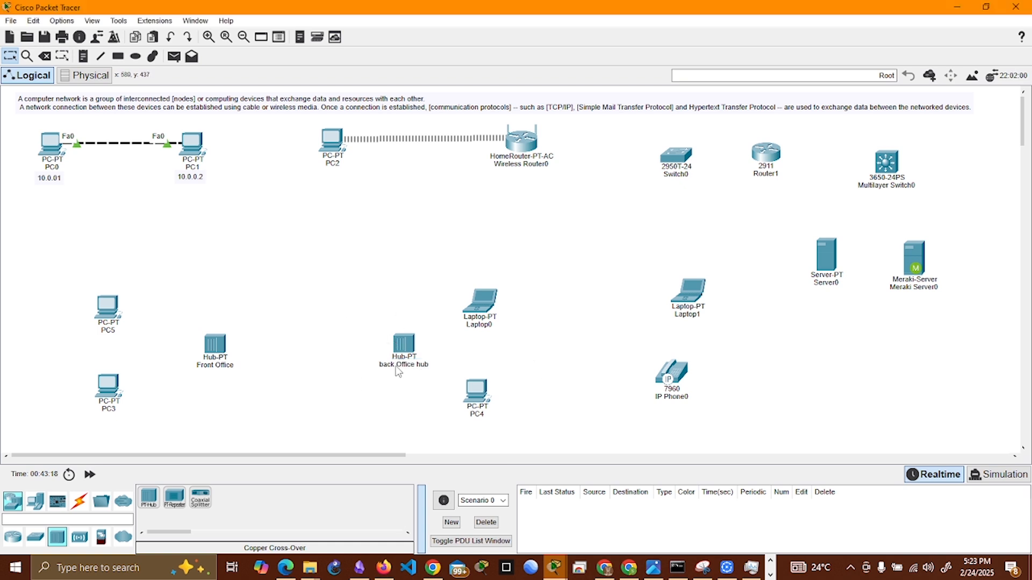
# Step: Check the back Office hub's physical modules, and shift the hub slightly toward the Front Office hub
pyautogui.click(404, 344)
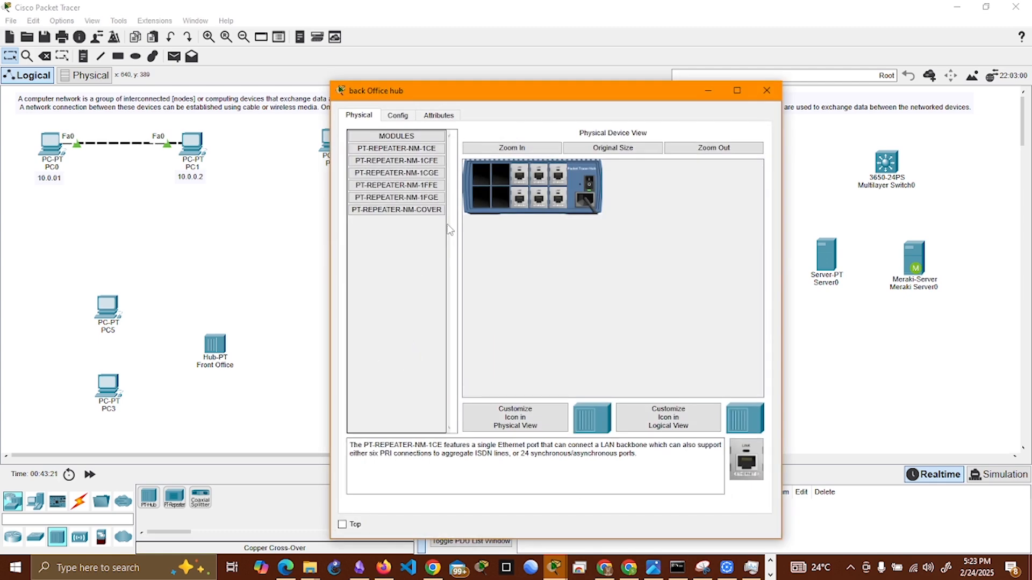
pyautogui.click(766, 90)
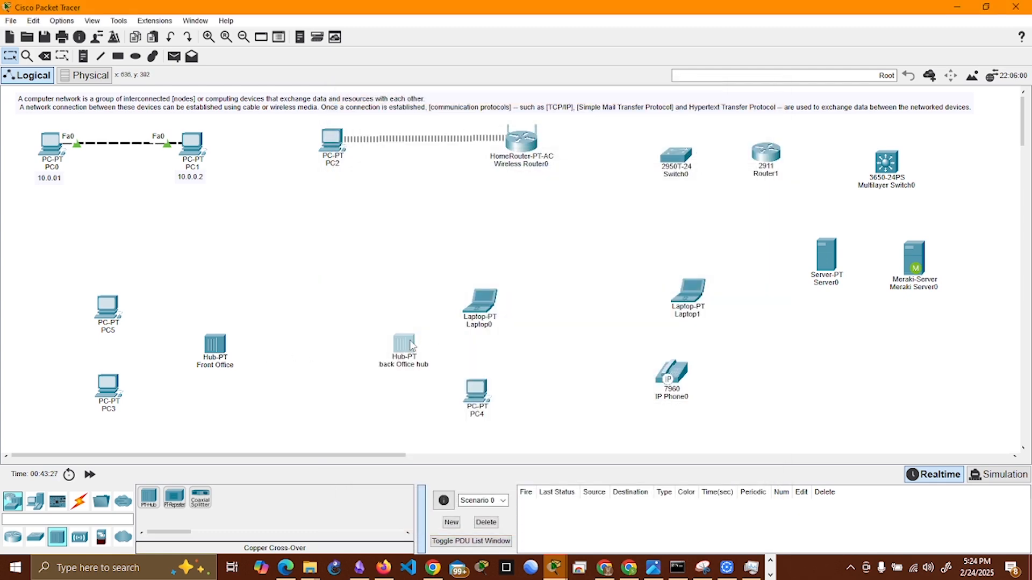
pyautogui.moveTo(411, 346); pyautogui.dragTo(396, 347)
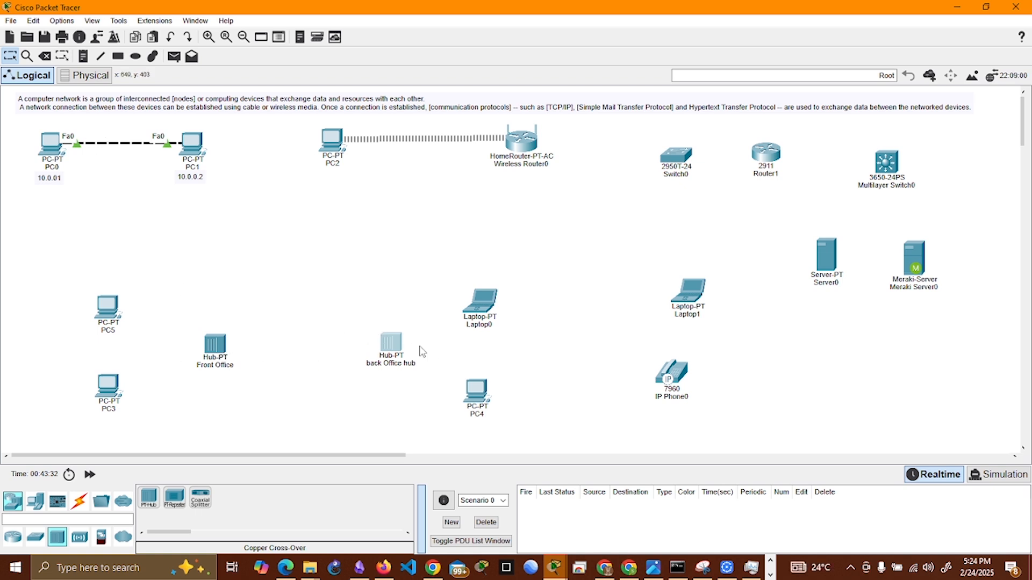
# Step: Connect the Front Office hub to the back Office hub with a copper cross-over cable, using FastEthernet0 on both ends
pyautogui.click(79, 501)
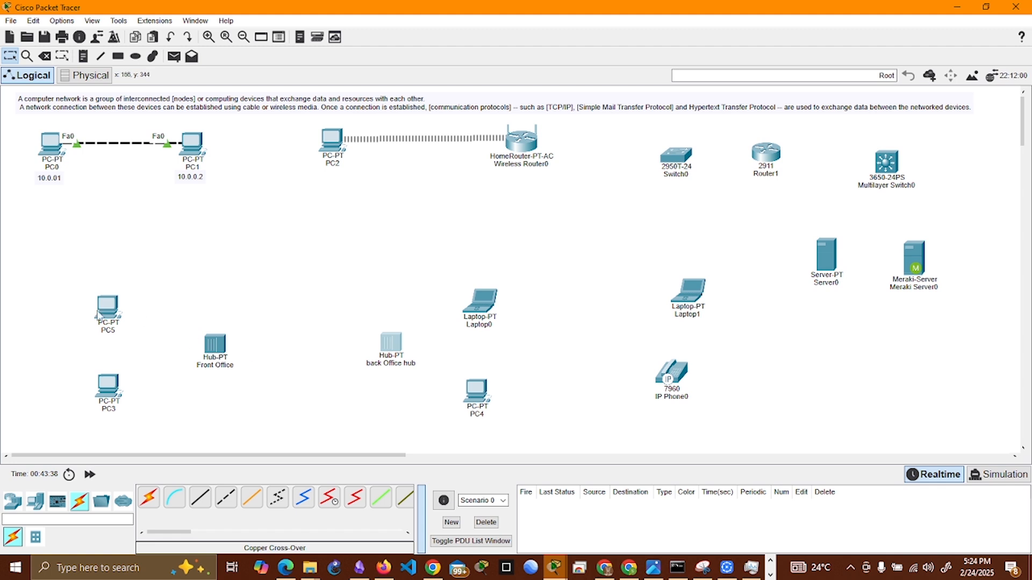
pyautogui.moveTo(481, 398)
pyautogui.click(227, 499)
pyautogui.click(221, 344)
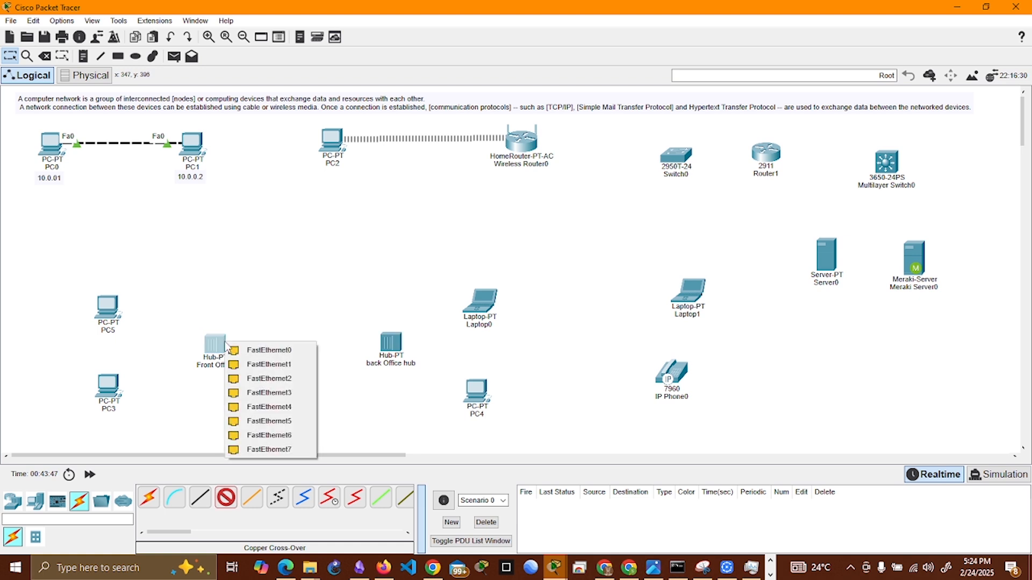
pyautogui.click(263, 340)
pyautogui.click(392, 344)
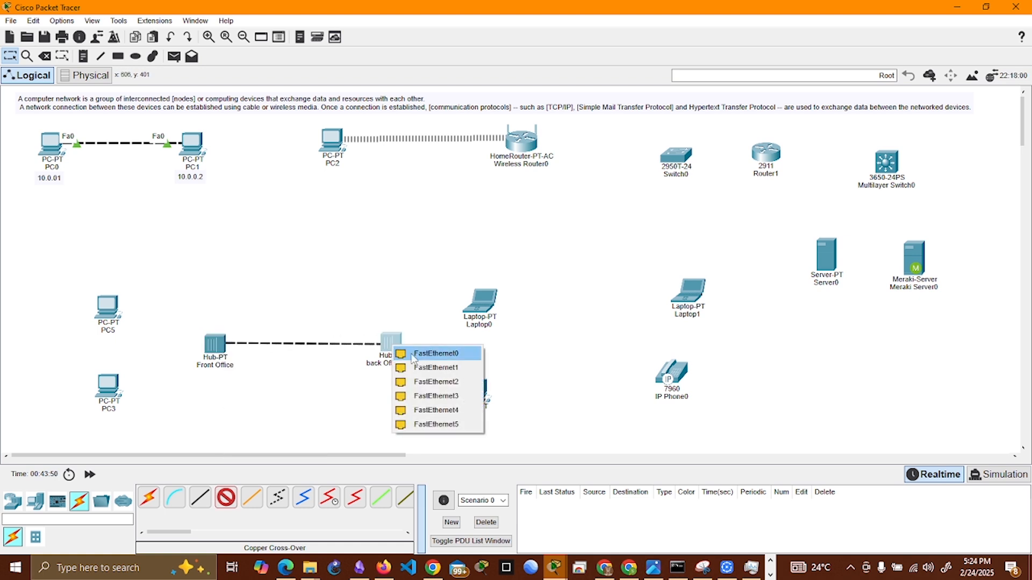
pyautogui.click(414, 353)
pyautogui.moveTo(395, 351); pyautogui.dragTo(396, 355)
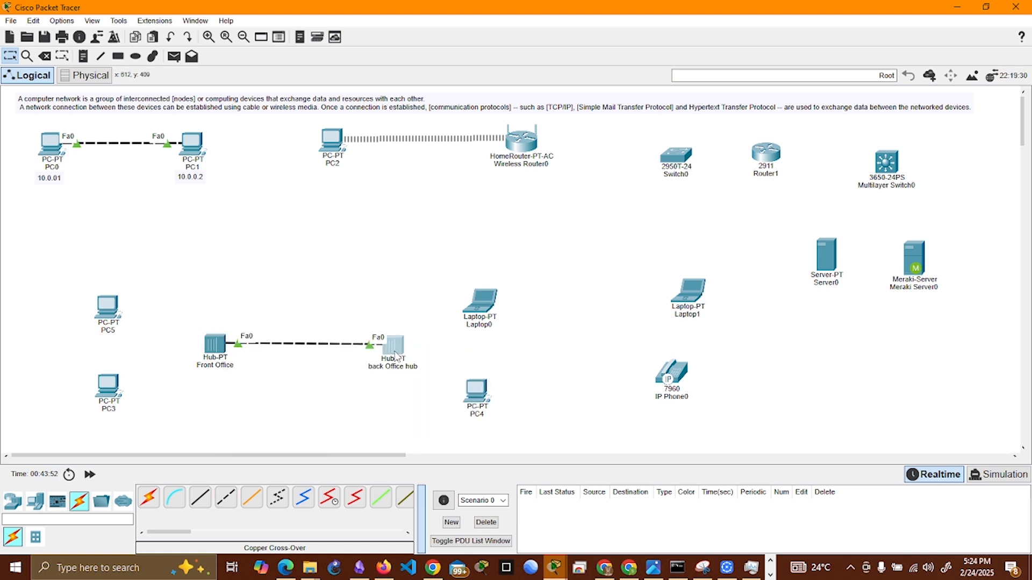
# Step: Rename PC5 as Reception
pyautogui.click(115, 331)
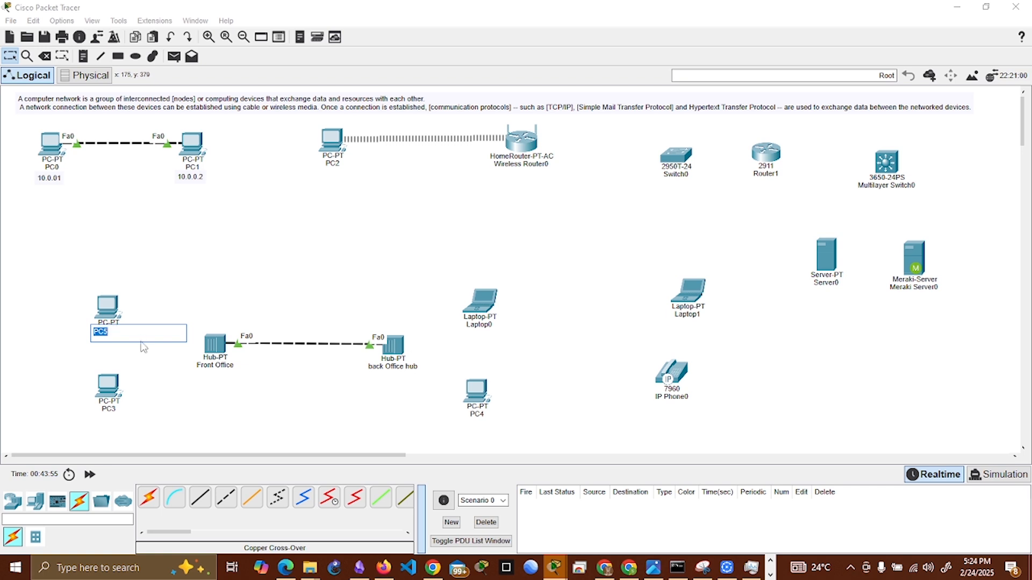
pyautogui.write('Reception')
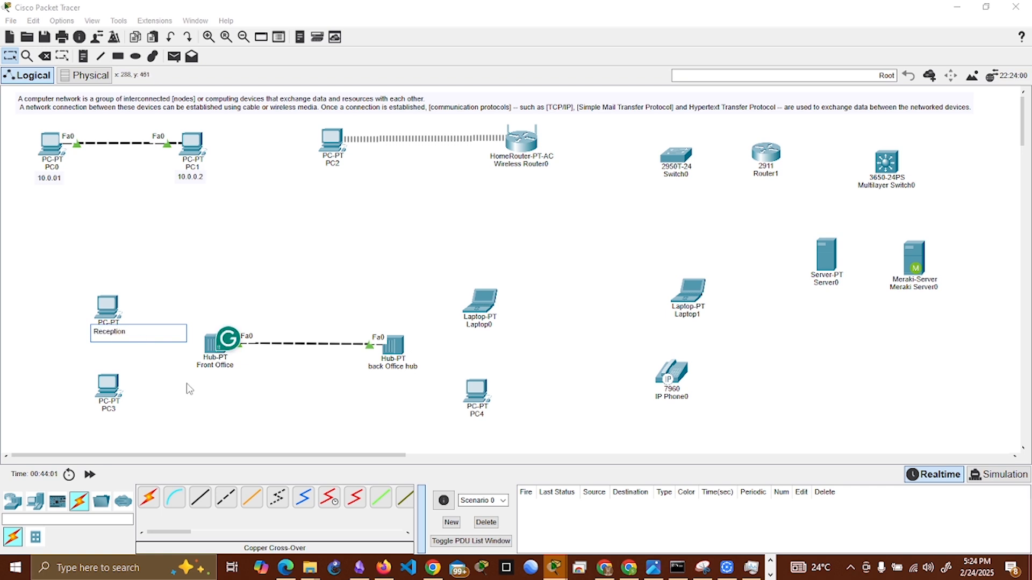
# Step: Rename PC3 as Sales 1 through its workspace label
pyautogui.click(111, 410)
pyautogui.moveTo(119, 410); pyautogui.dragTo(82, 414)
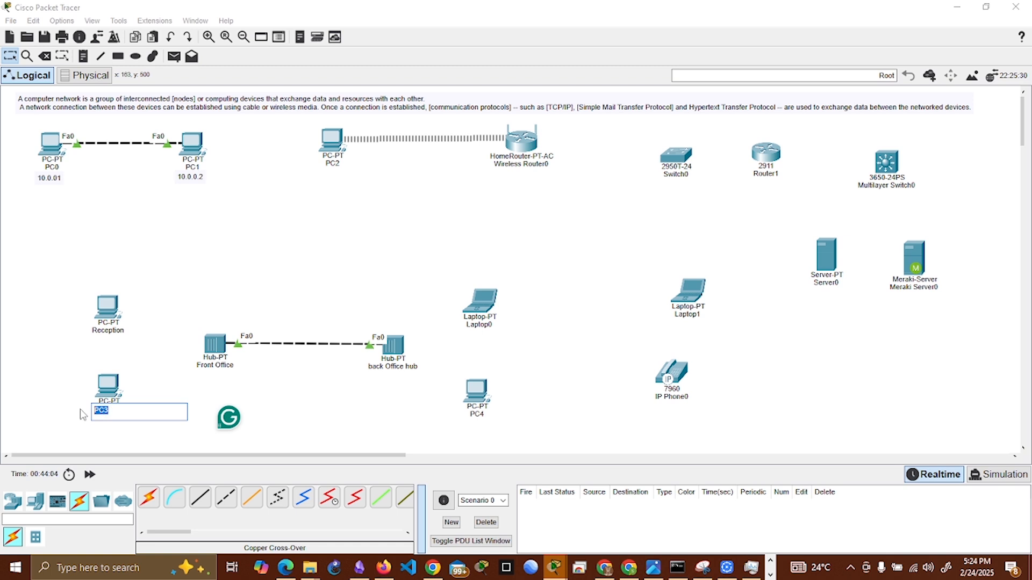
pyautogui.write('Sales 1')
# Step: Rename Laptop0 as Finance and PC4 as Sales 2
pyautogui.click(482, 328)
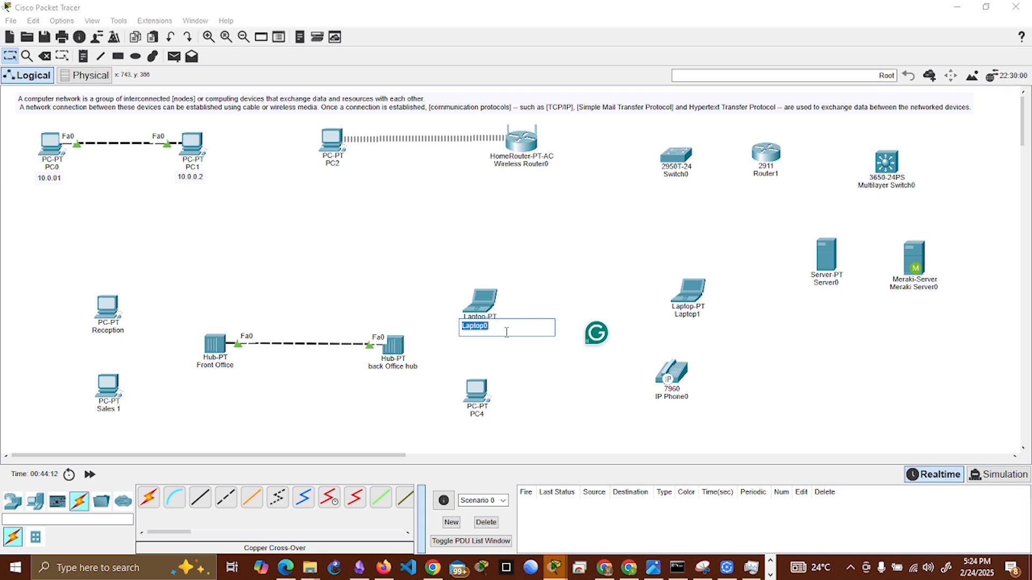
pyautogui.write('Finance')
pyautogui.click(476, 415)
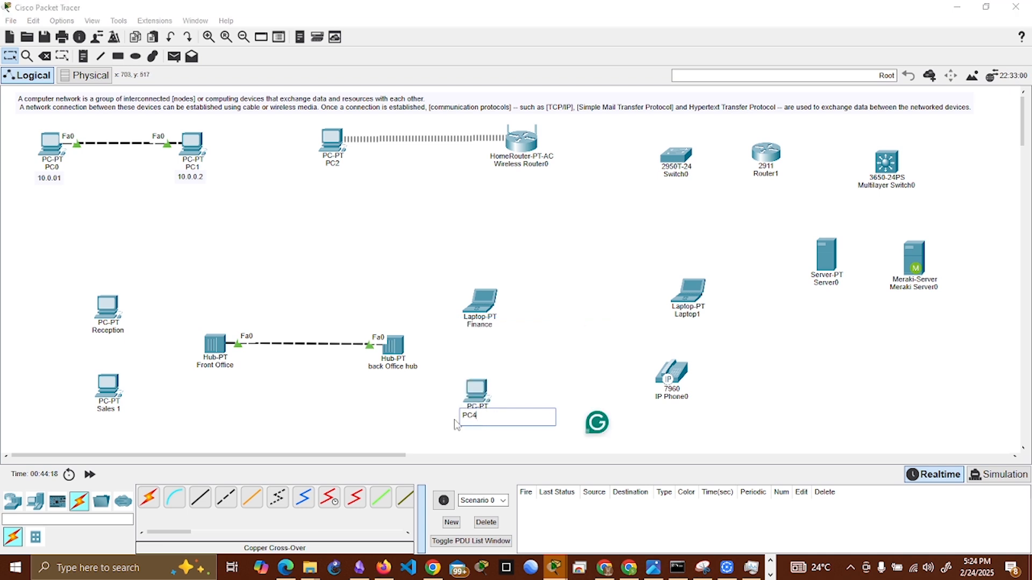
pyautogui.write('Sales 2')
pyautogui.press('Return')
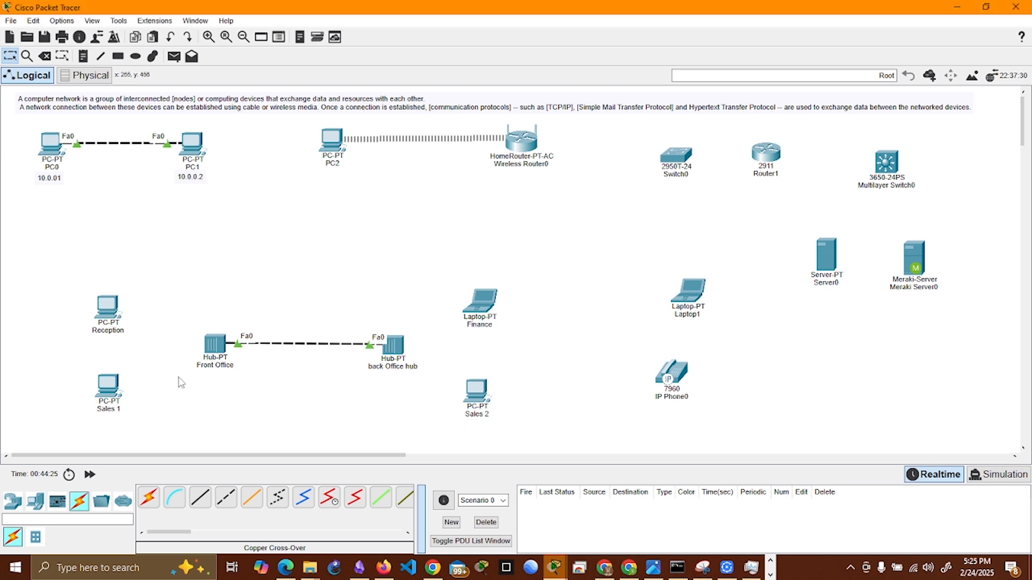
# Step: Connect Reception's FastEthernet0 to FastEthernet1 on the Front Office hub with a copper straight-through cable
pyautogui.click(200, 498)
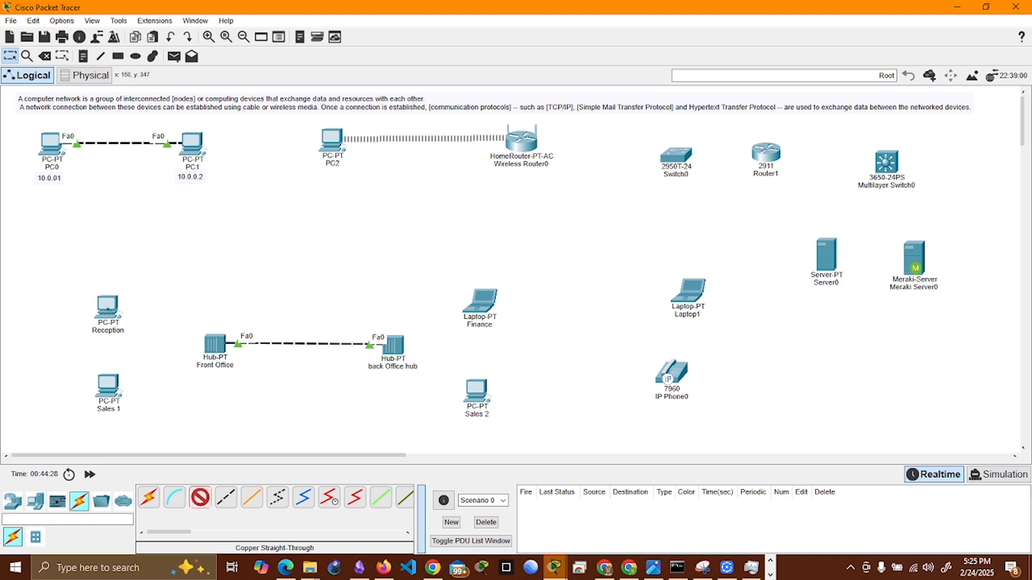
pyautogui.click(107, 307)
pyautogui.click(144, 350)
pyautogui.click(214, 339)
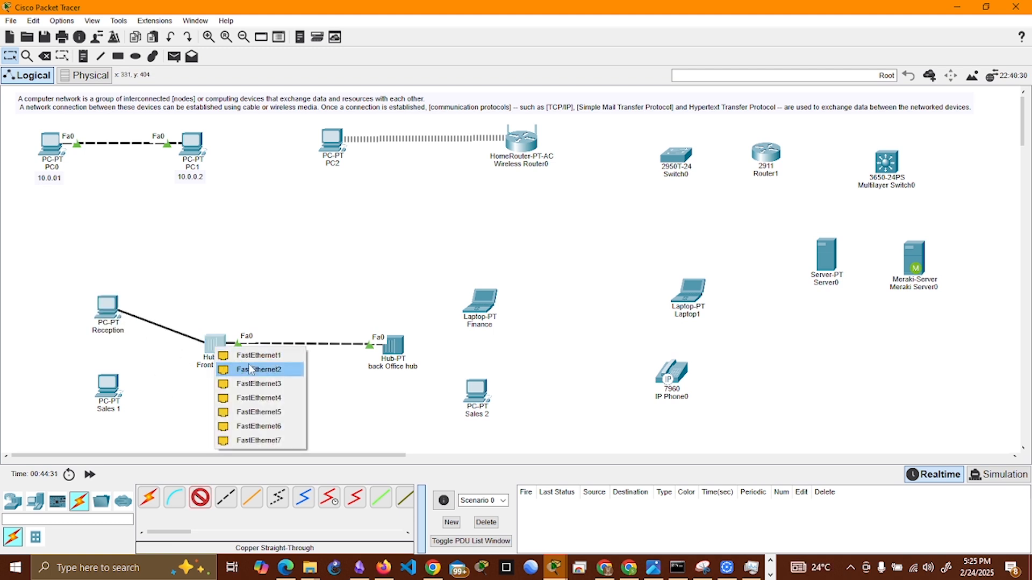
pyautogui.click(237, 353)
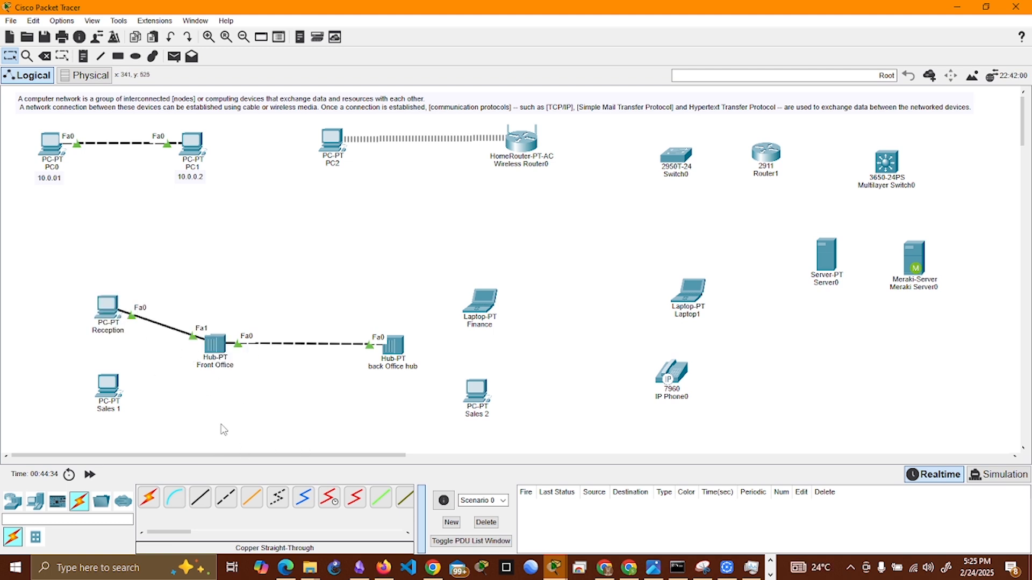
# Step: Connect Sales 1's FastEthernet0 to FastEthernet2 on the Front Office hub with a copper straight-through cable
pyautogui.click(200, 497)
pyautogui.click(115, 387)
pyautogui.click(150, 438)
pyautogui.click(215, 349)
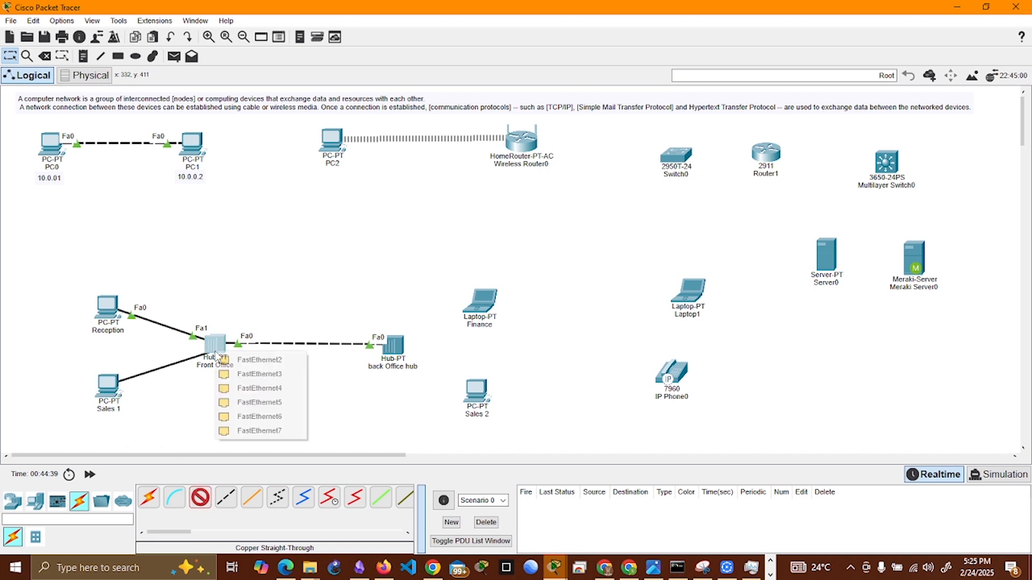
pyautogui.click(251, 360)
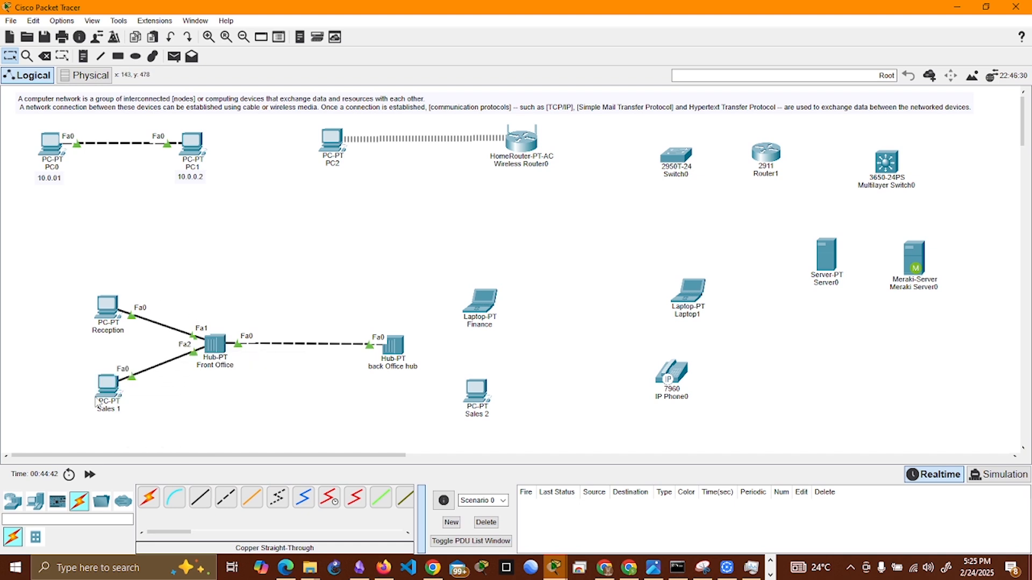
# Step: Connect Sales 2's FastEthernet0 to FastEthernet1 on the back Office hub with a copper straight-through cable
pyautogui.click(200, 497)
pyautogui.click(473, 418)
pyautogui.click(487, 446)
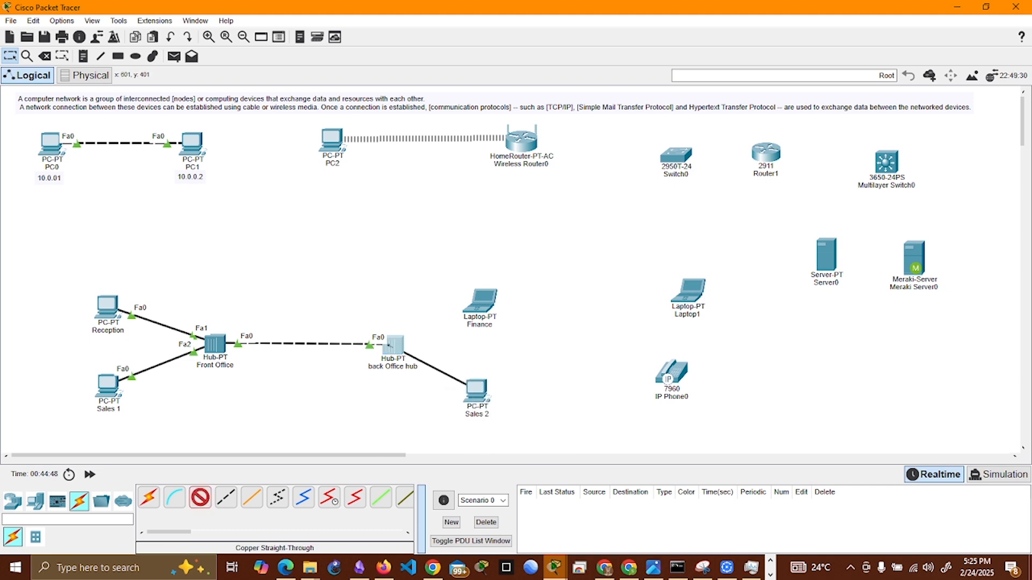
pyautogui.click(395, 345)
pyautogui.click(419, 355)
# Step: Connect the Finance laptop's FastEthernet0 to FastEthernet2 on the back Office hub with a copper straight-through cable
pyautogui.click(200, 497)
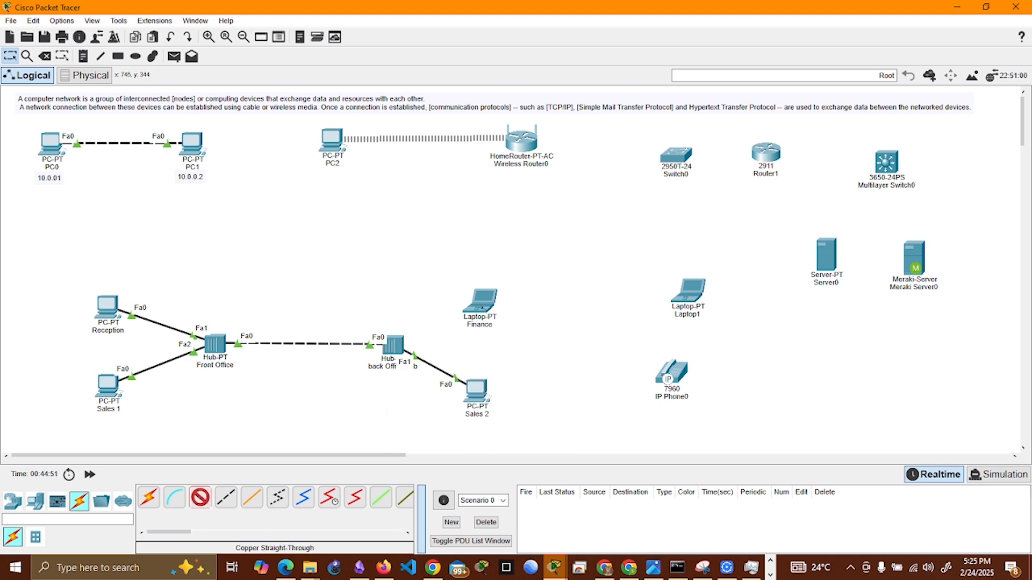
pyautogui.click(487, 305)
pyautogui.click(513, 353)
pyautogui.click(395, 345)
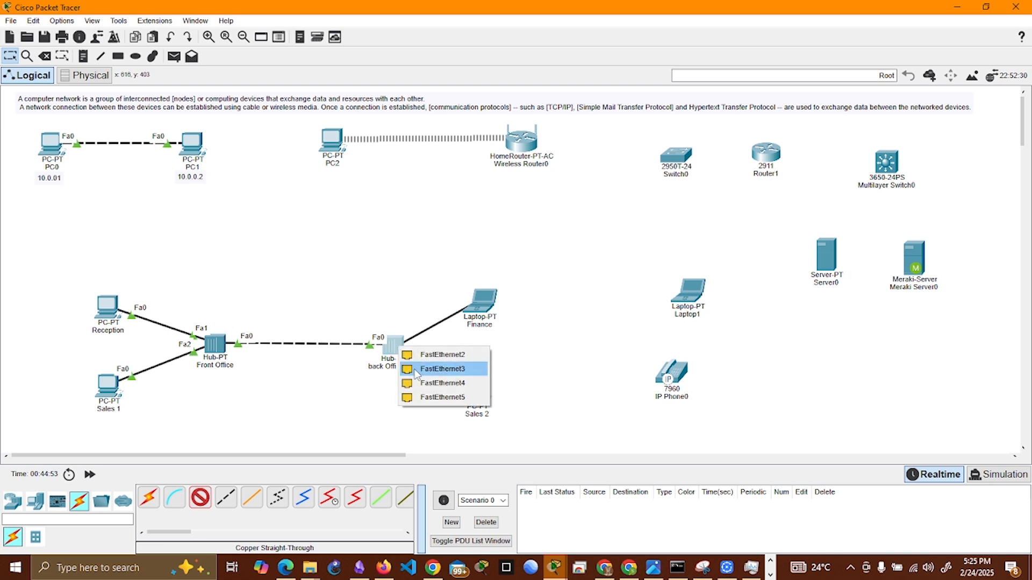
pyautogui.click(424, 357)
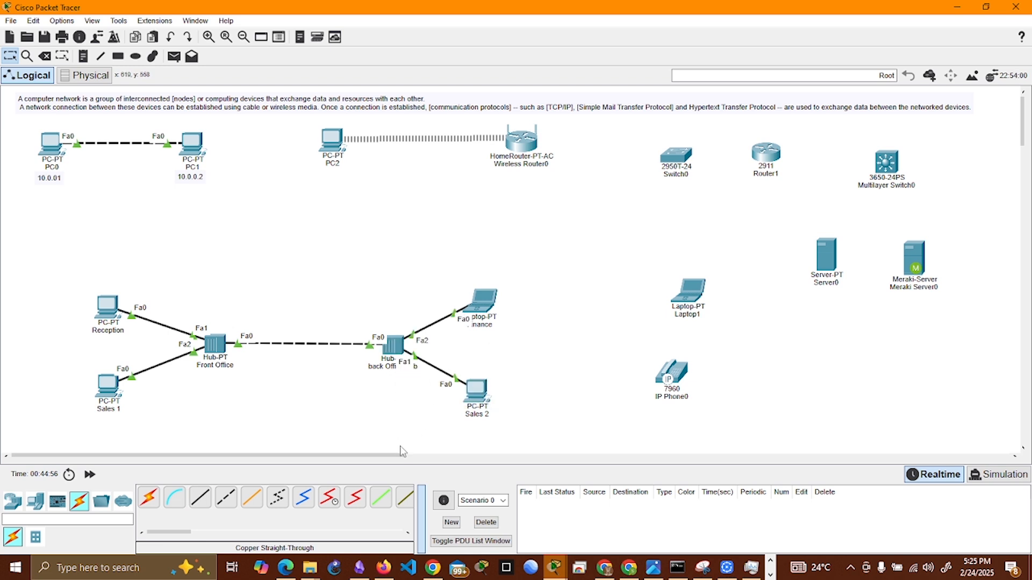
# Step: Tidy the layout by moving Reception and the Finance laptop slightly upward and nudging Sales 2
pyautogui.moveTo(109, 317); pyautogui.dragTo(113, 296)
pyautogui.moveTo(494, 298); pyautogui.dragTo(479, 275)
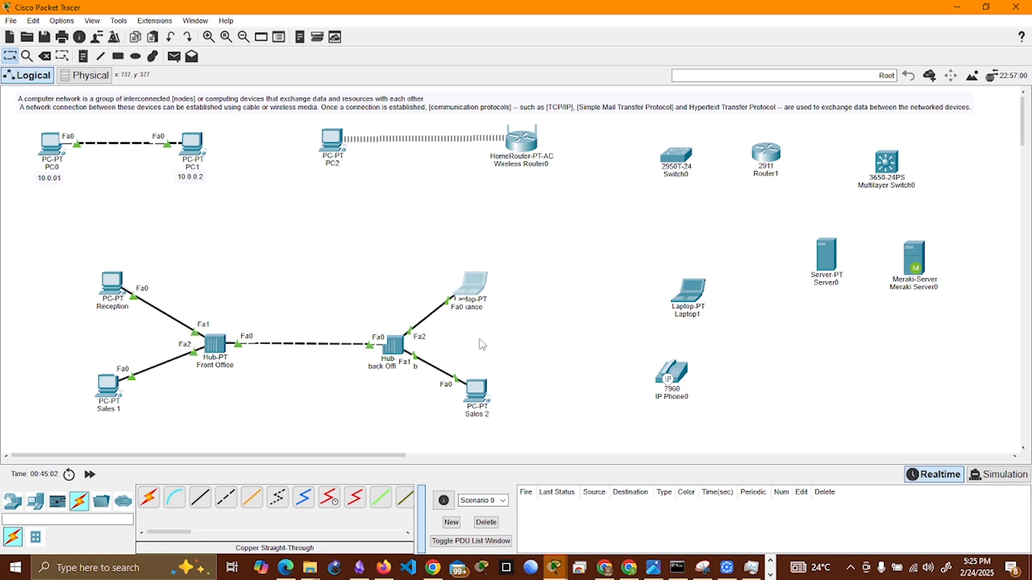
pyautogui.moveTo(481, 382); pyautogui.dragTo(480, 386)
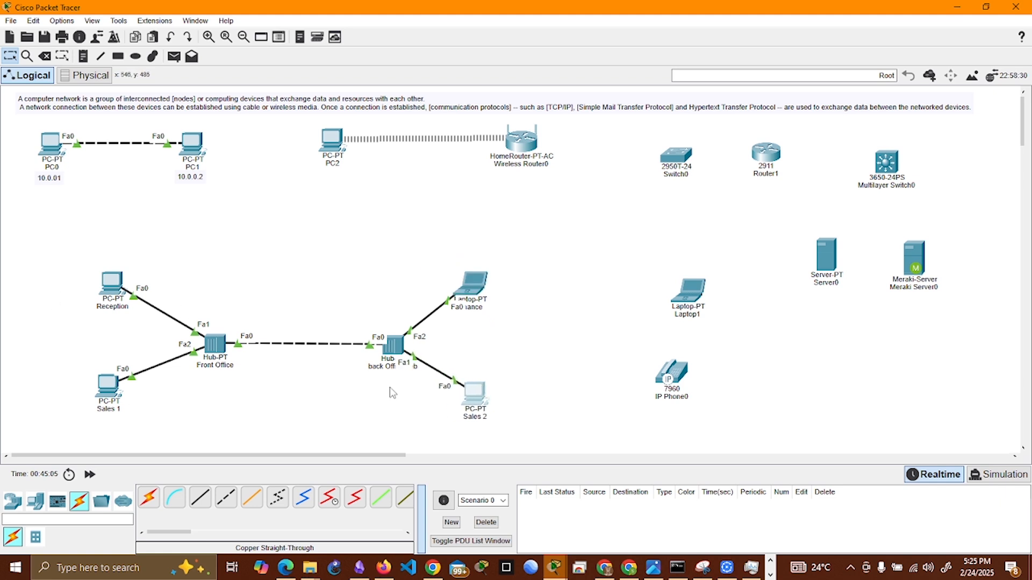
# Step: Check the physical modules of the Reception PC and close its device window
pyautogui.click(114, 290)
pyautogui.click(111, 285)
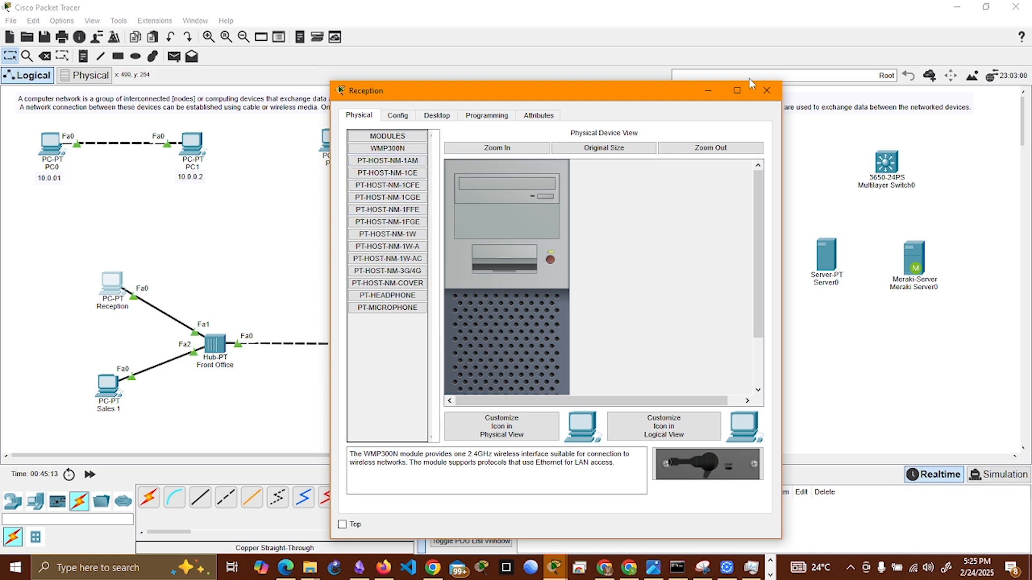
pyautogui.click(766, 90)
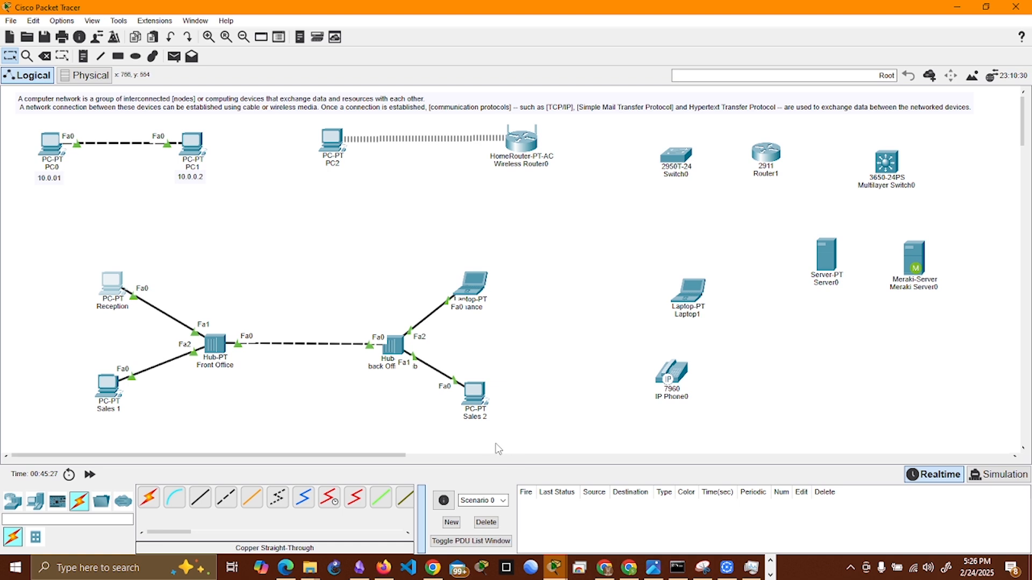
# Step: Add the note "10.0.0.10/8 - 10.0.0.20/8" to the workspace and centre it above the link between the two hubs
pyautogui.click(84, 55)
pyautogui.click(228, 247)
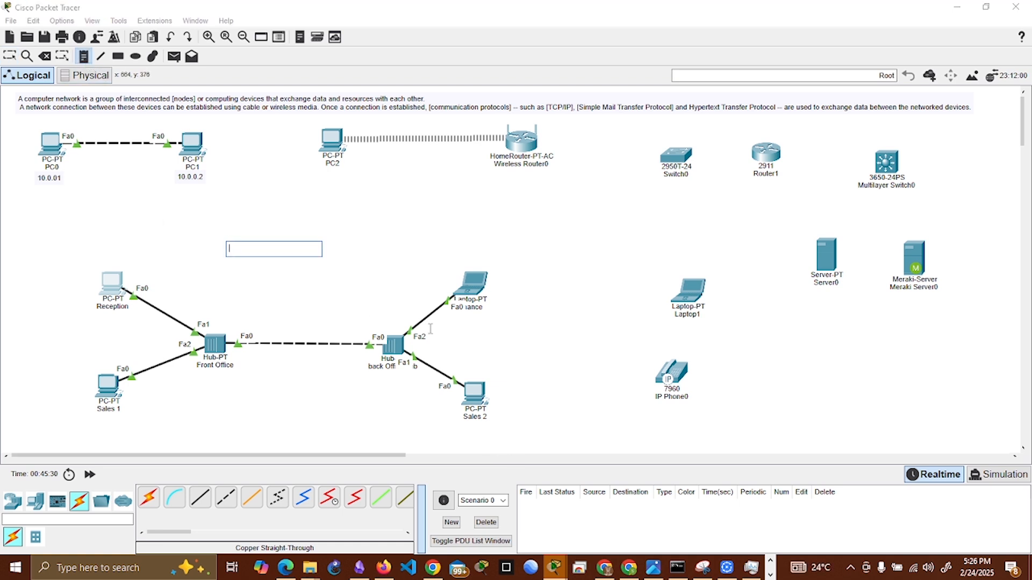
pyautogui.write('10.0.0')
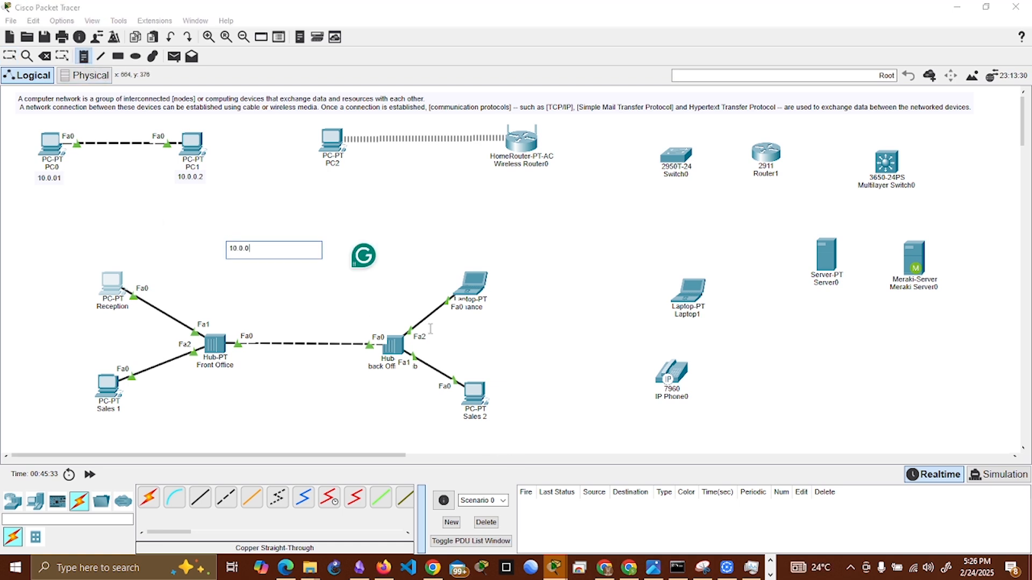
pyautogui.write('.10 - 10.0.0.20')
pyautogui.moveTo(259, 248); pyautogui.dragTo(297, 248)
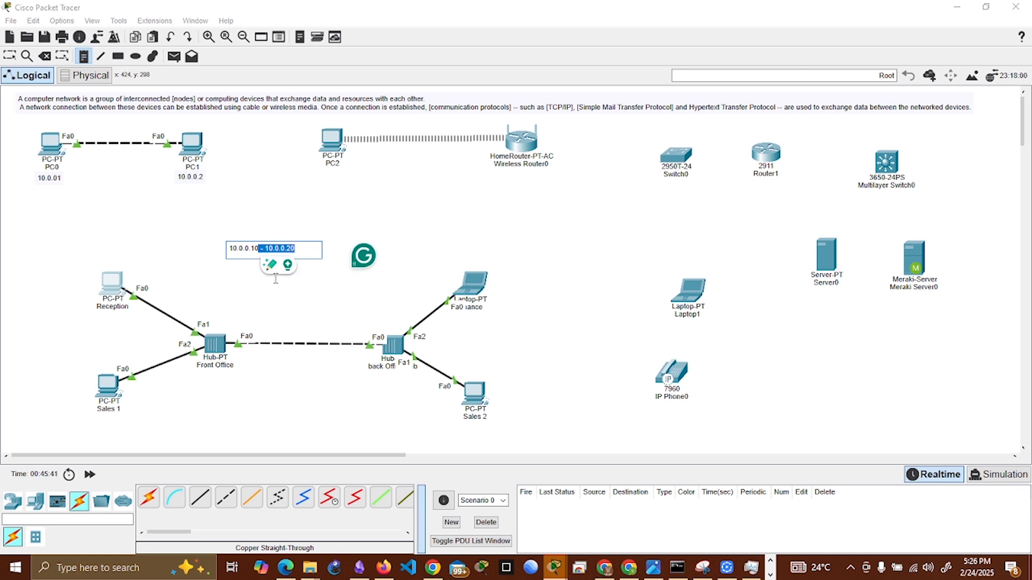
pyautogui.press('Left')
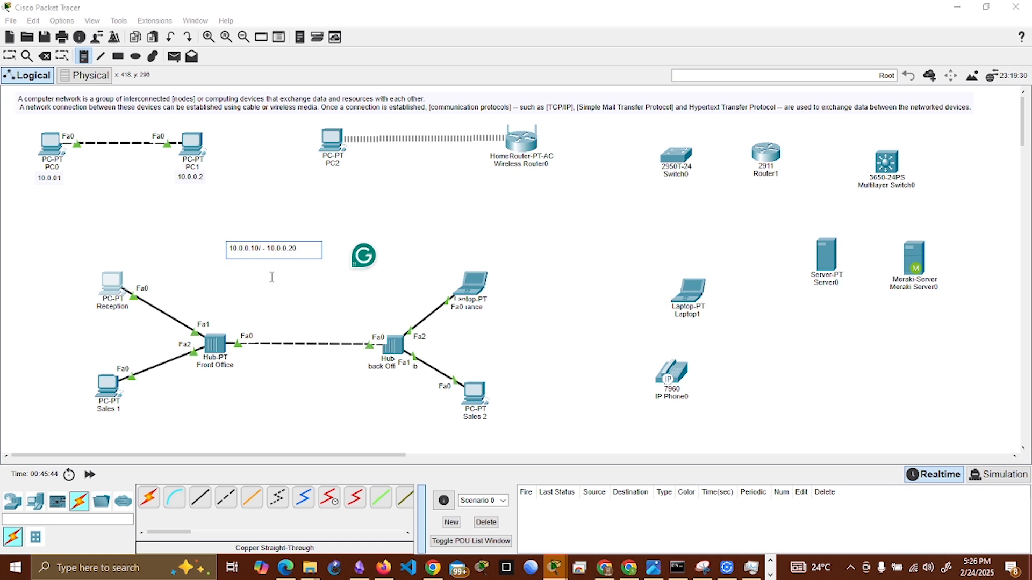
pyautogui.write('/8')
pyautogui.click(309, 244)
pyautogui.write('/8')
pyautogui.click(329, 212)
pyautogui.click(4, 51)
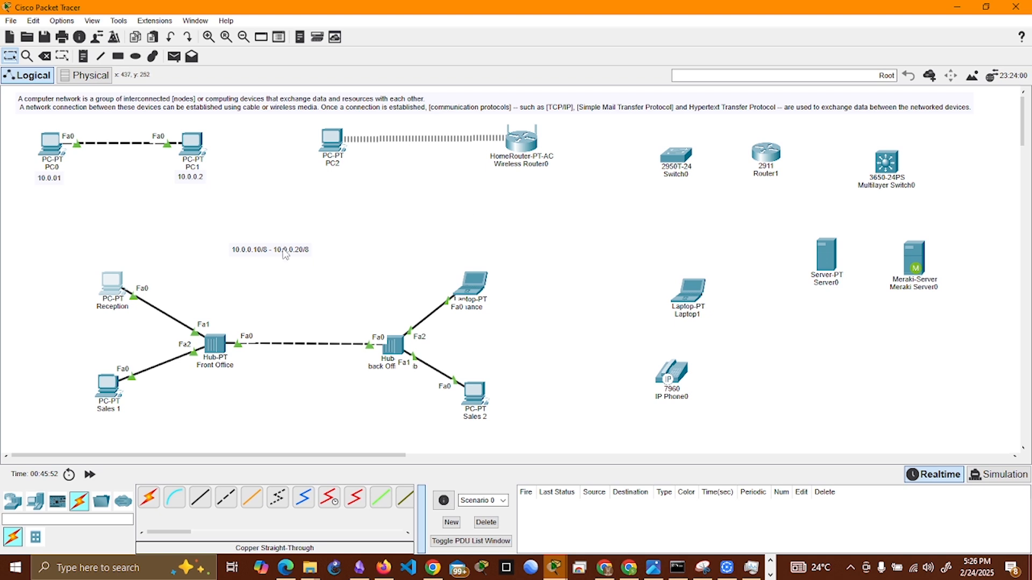
pyautogui.moveTo(284, 254); pyautogui.dragTo(317, 259)
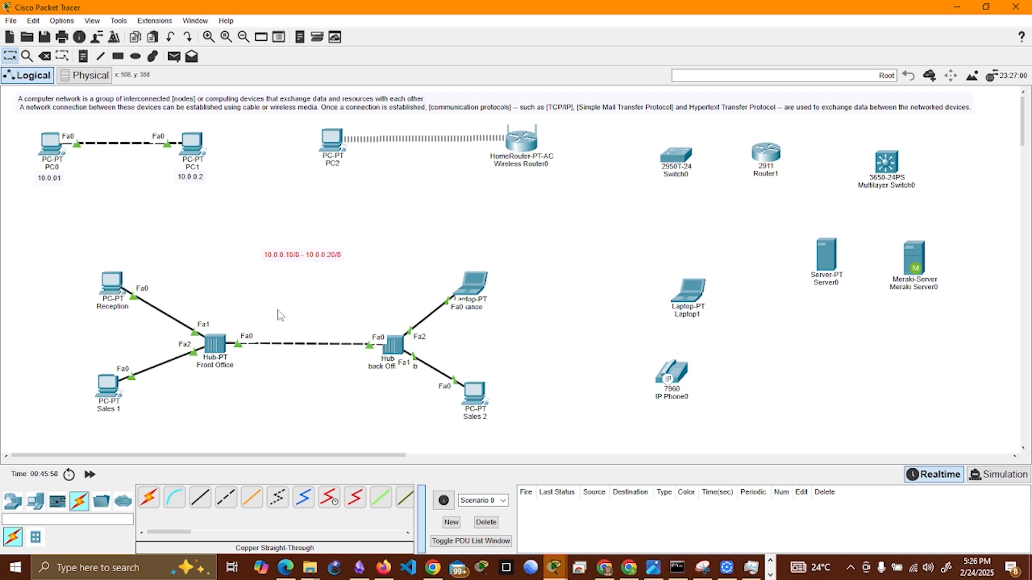
# Step: Try to send a simple PDU between Reception and Sales 2, and return to the selection tool
pyautogui.moveTo(114, 285)
pyautogui.click(174, 57)
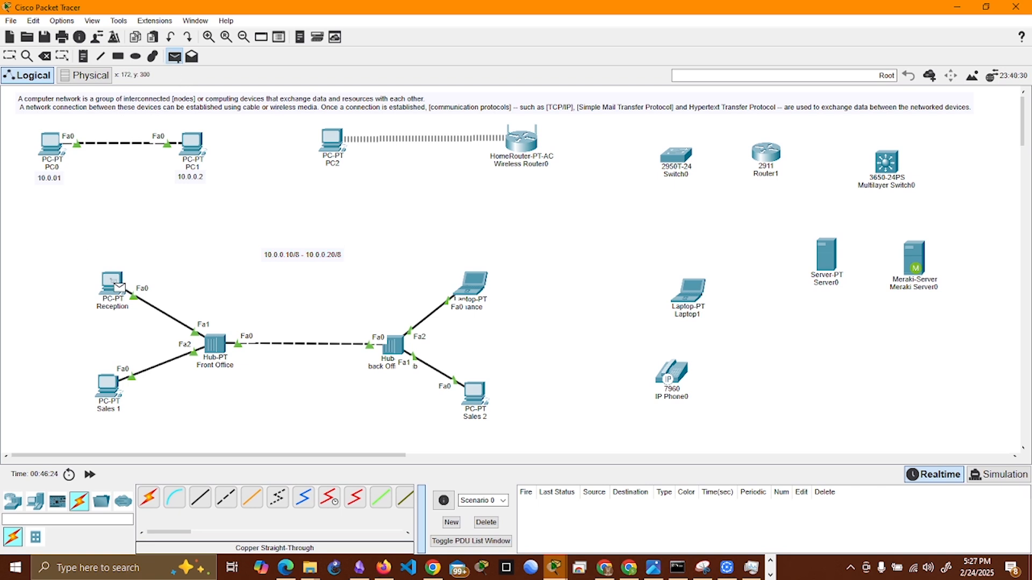
pyautogui.click(480, 396)
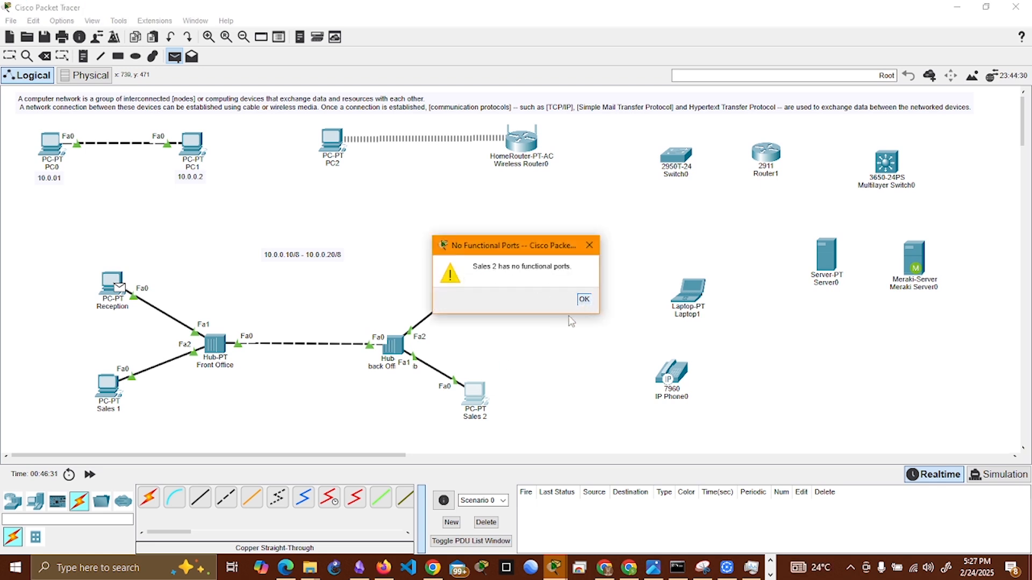
pyautogui.click(584, 299)
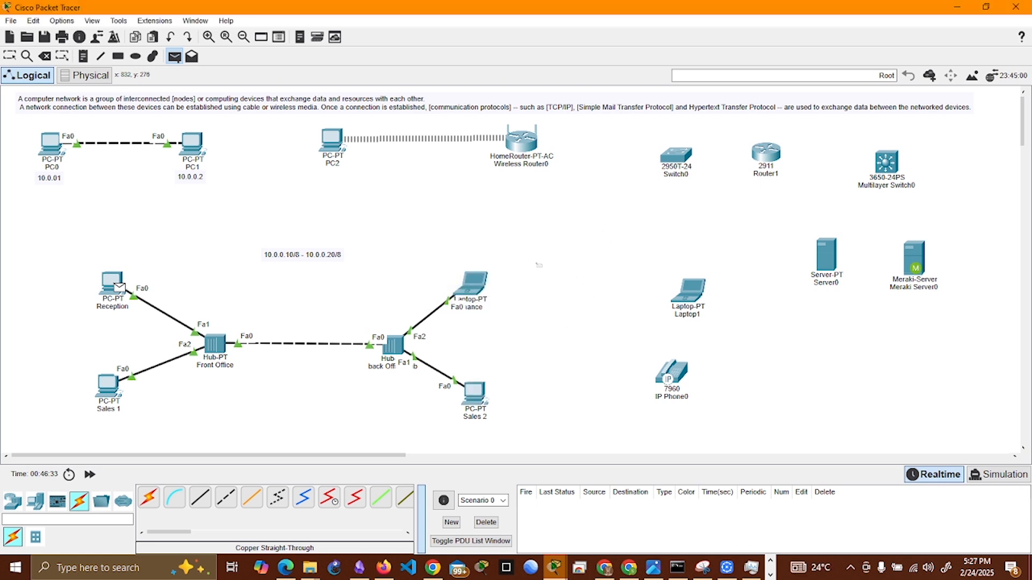
pyautogui.click(113, 284)
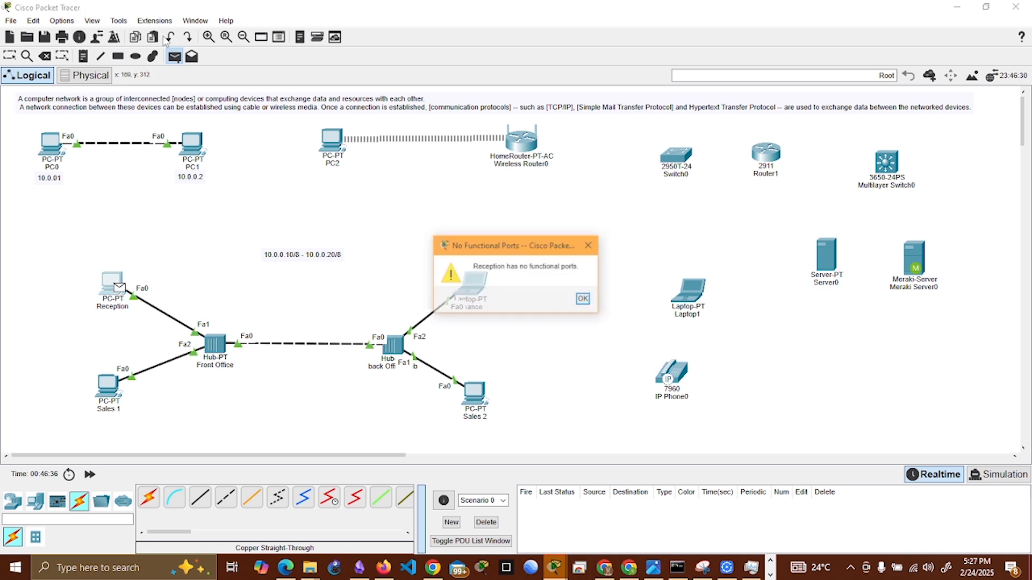
pyautogui.click(584, 299)
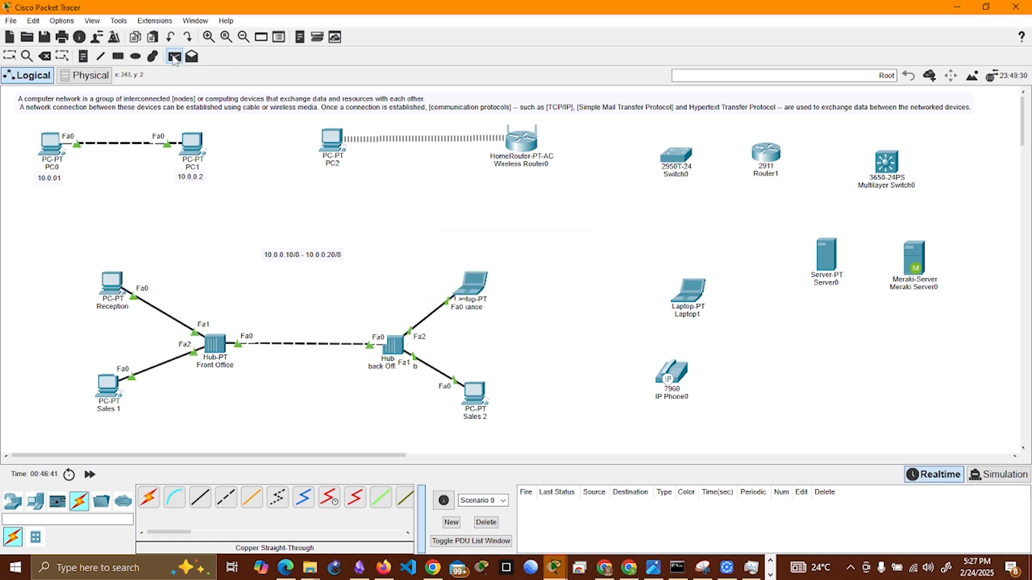
pyautogui.click(10, 56)
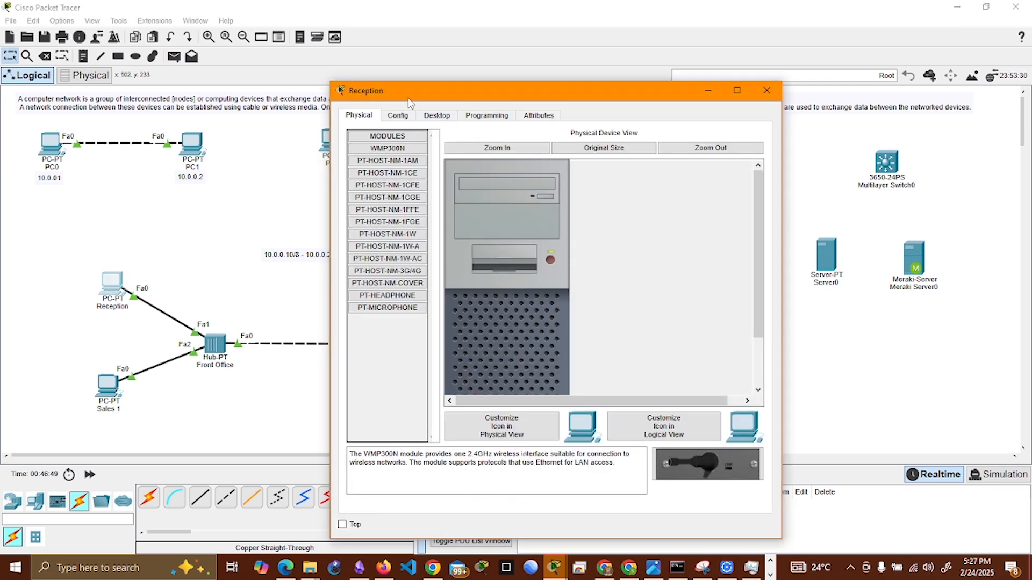
# Step: Give the Reception PC's FastEthernet0 the static IPv4 address 10.0.0.10 with subnet mask 255.0.0.0
pyautogui.click(397, 115)
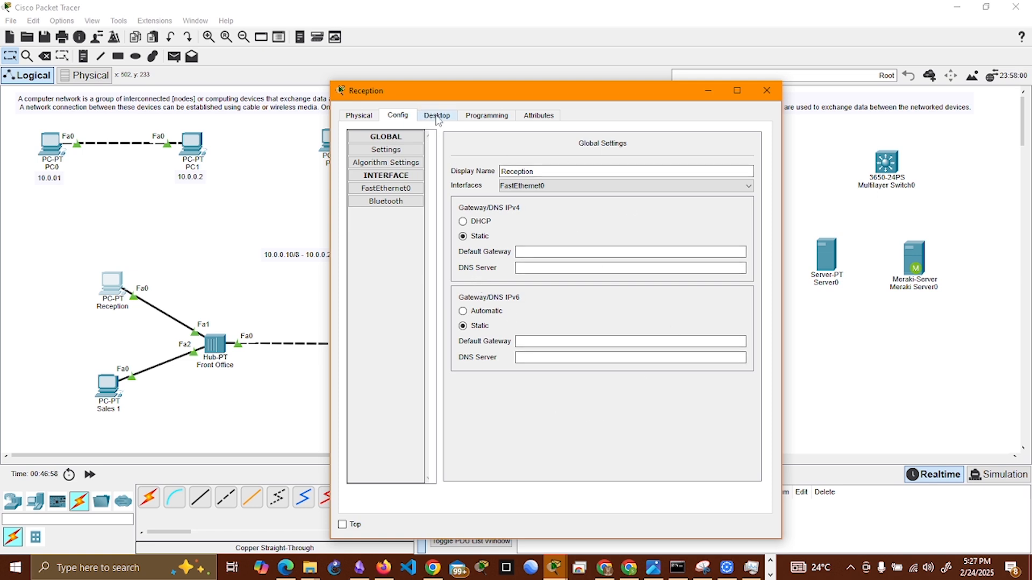
pyautogui.click(407, 162)
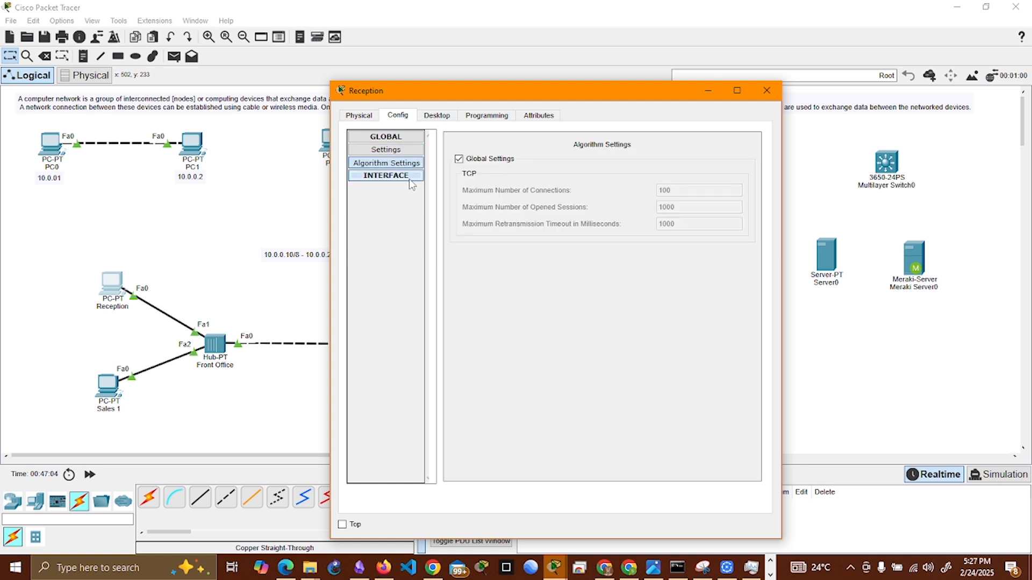
pyautogui.click(409, 177)
pyautogui.click(407, 191)
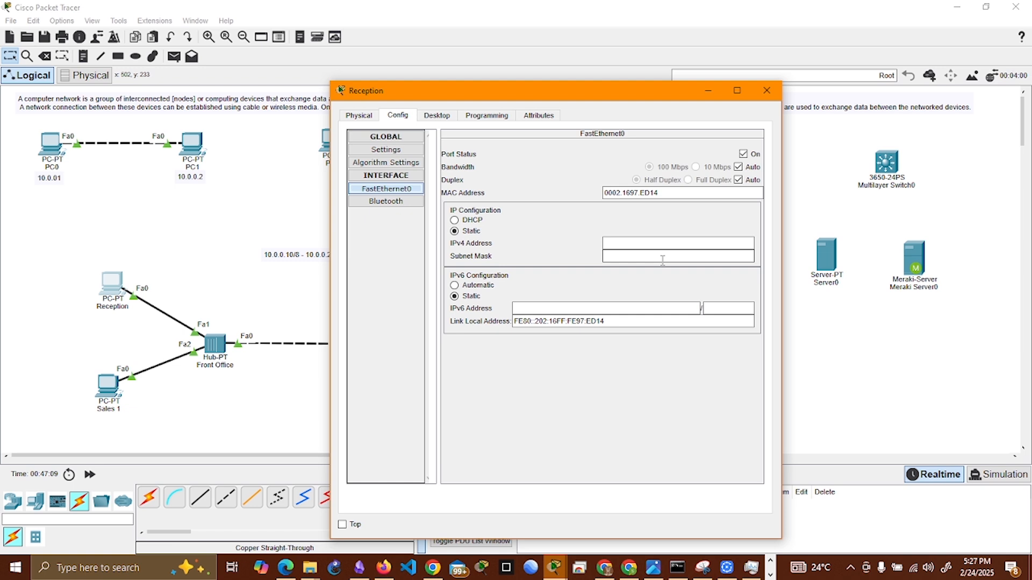
pyautogui.moveTo(612, 321); pyautogui.dragTo(512, 310)
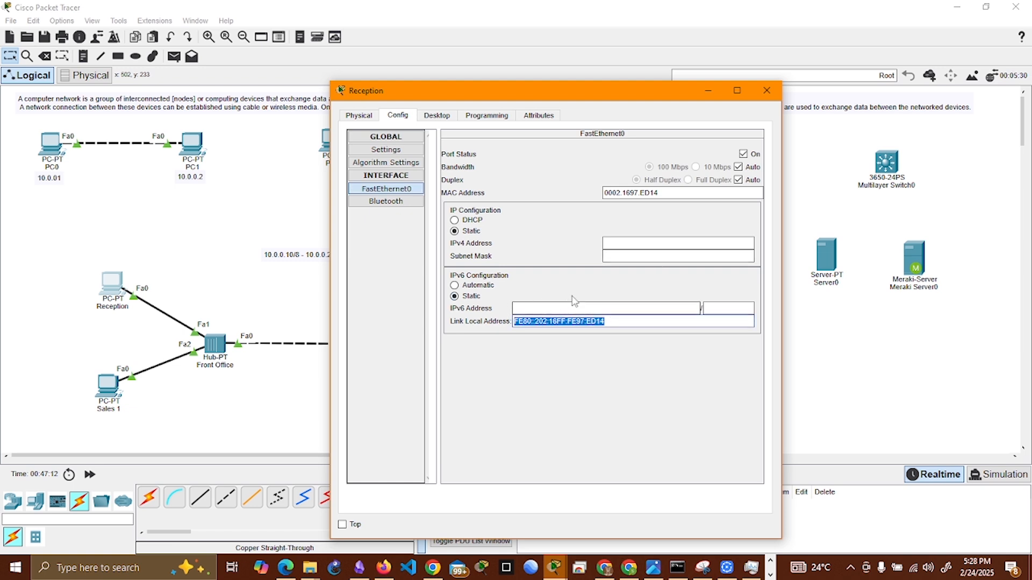
pyautogui.click(619, 245)
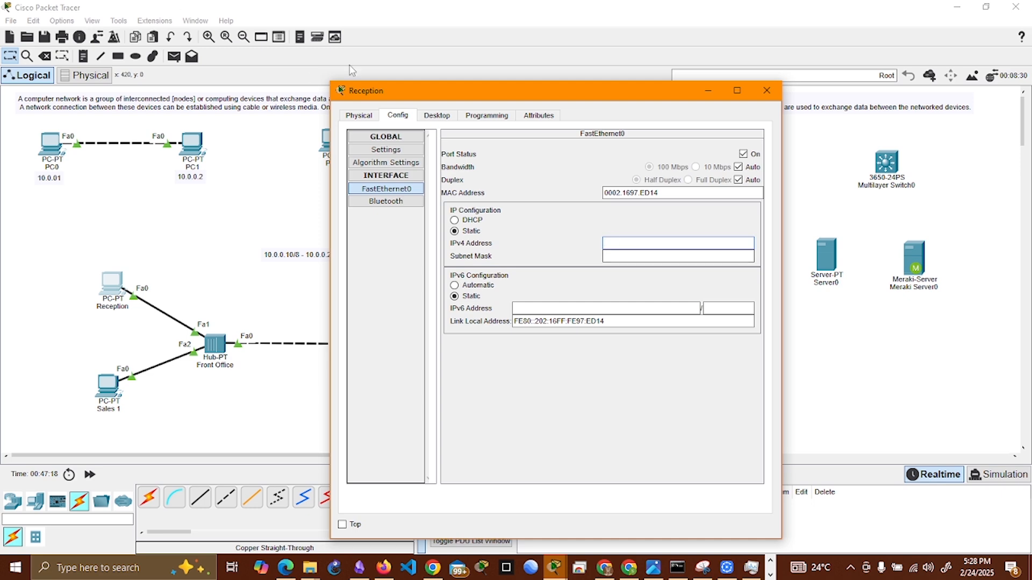
pyautogui.moveTo(447, 91); pyautogui.dragTo(606, 58)
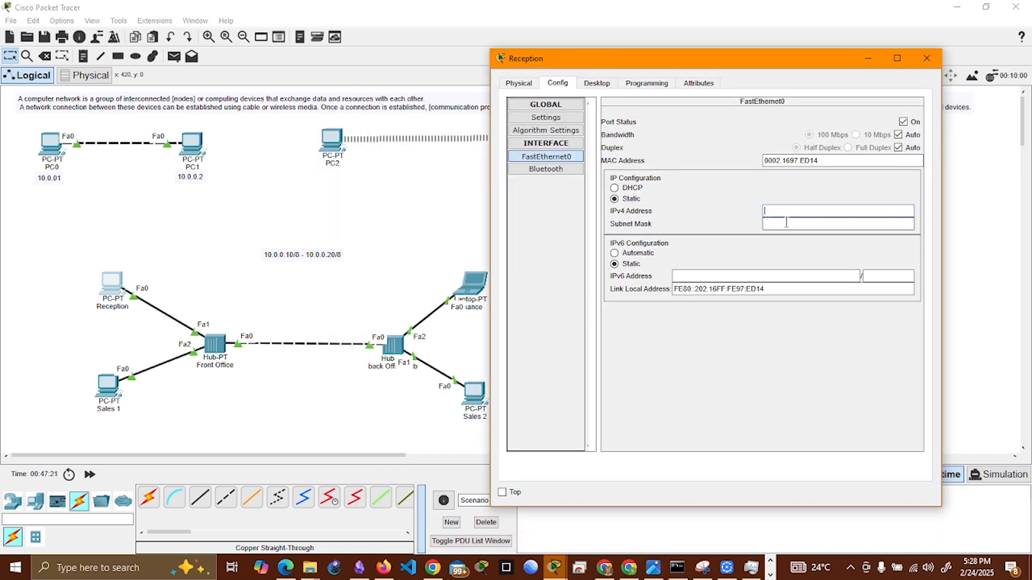
pyautogui.write('10.0.0.')
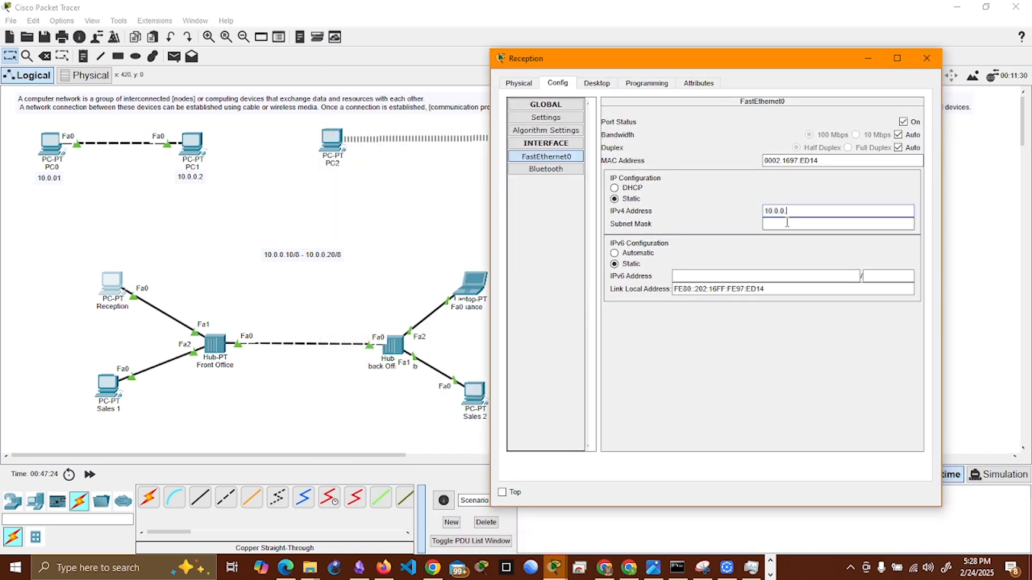
pyautogui.write('10')
pyautogui.click(784, 223)
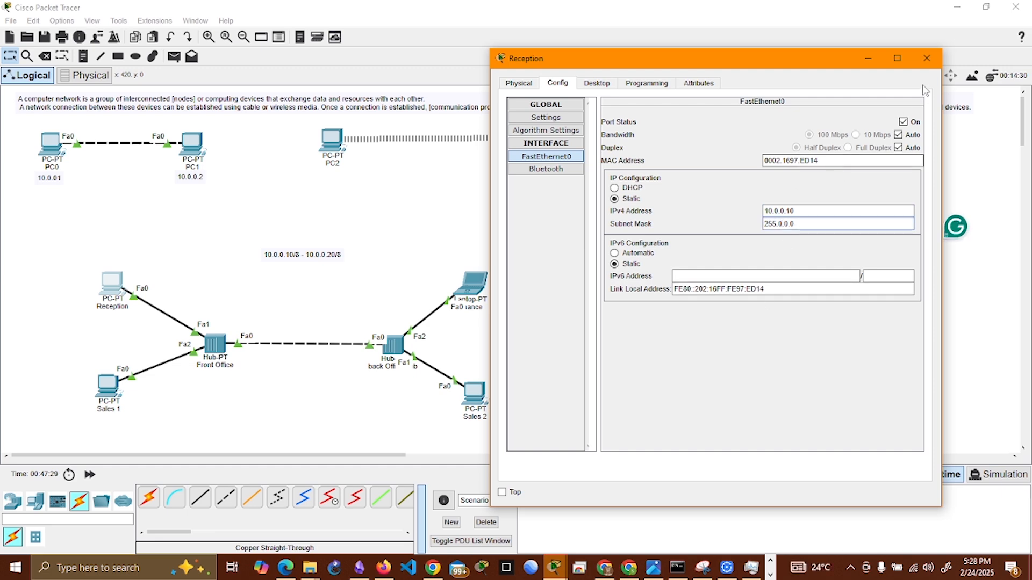
pyautogui.click(581, 84)
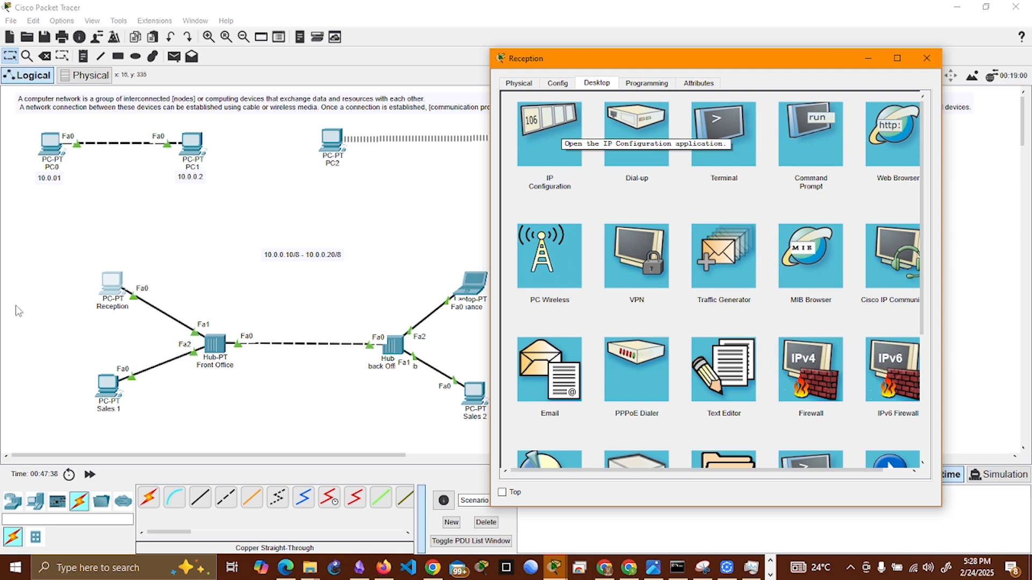
# Step: Set Sales 1's FastEthernet0 to IPv4 address 10.0.0.11 with subnet mask 255.0.0.0, and close its device window
pyautogui.click(111, 387)
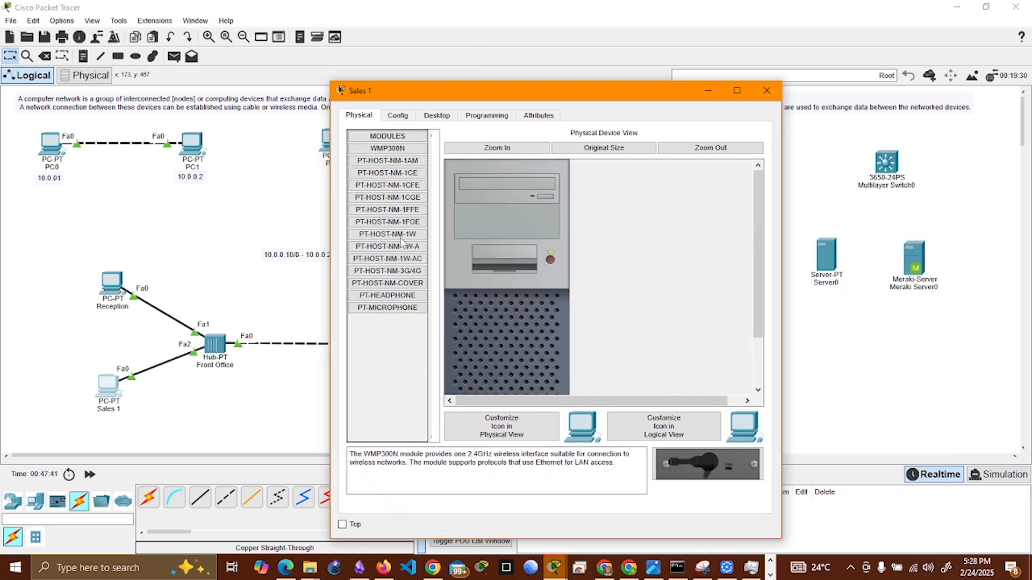
pyautogui.click(397, 115)
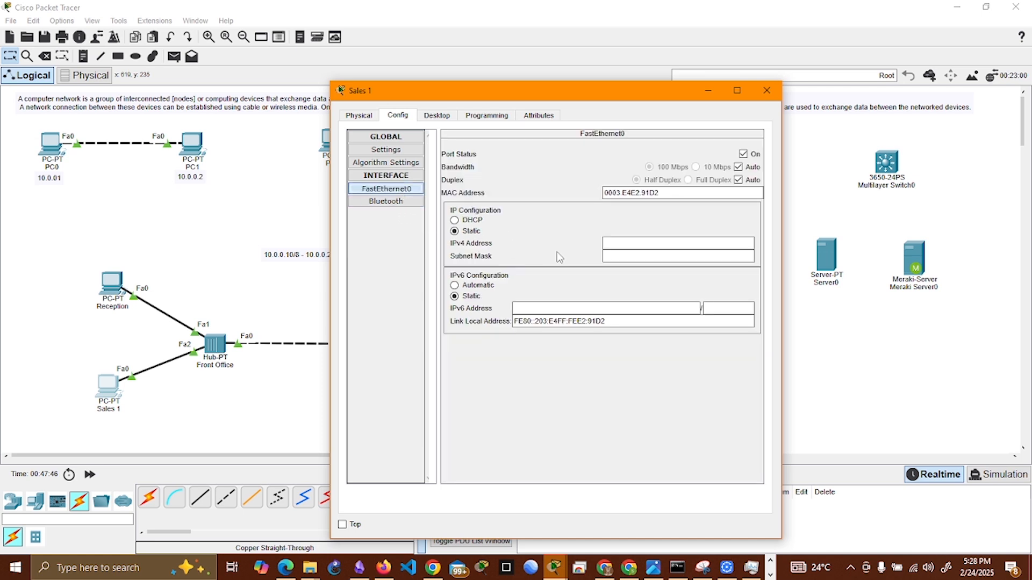
pyautogui.click(633, 242)
pyautogui.press('Tab')
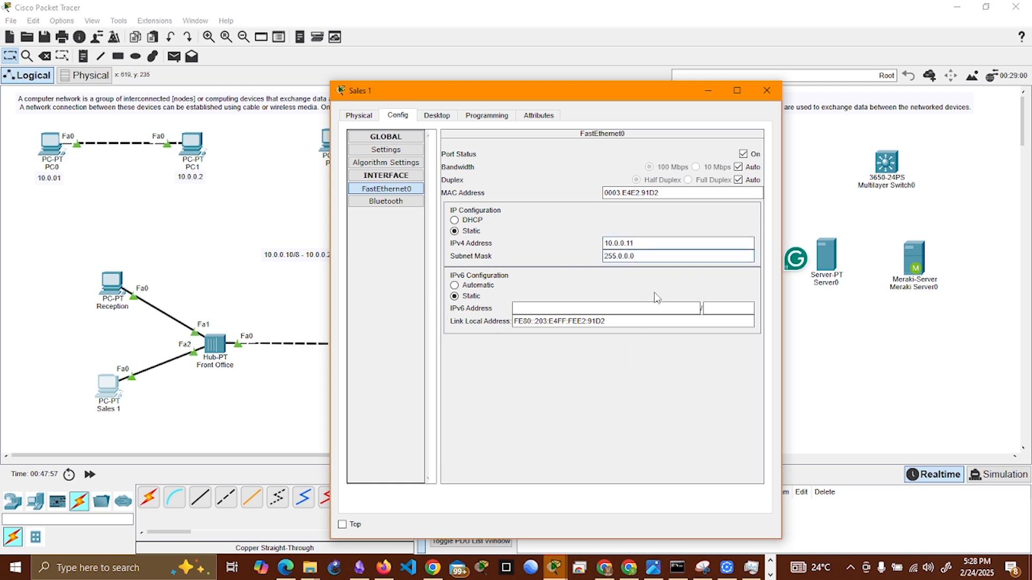
pyautogui.click(767, 90)
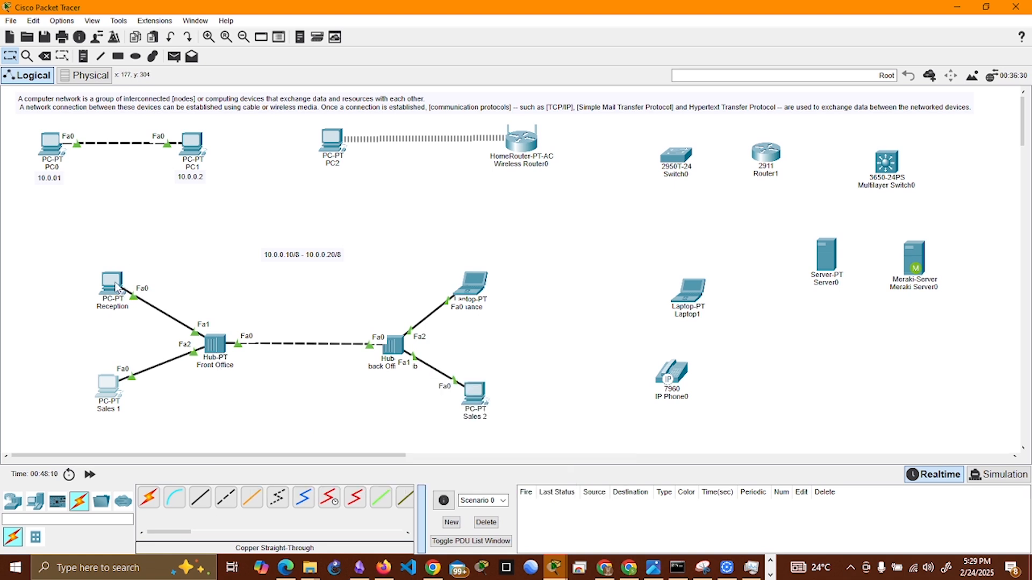
# Step: Ping Sales 1 at 10.0.0.11 from the Reception PC's Command Prompt
pyautogui.moveTo(117, 389)
pyautogui.click(112, 283)
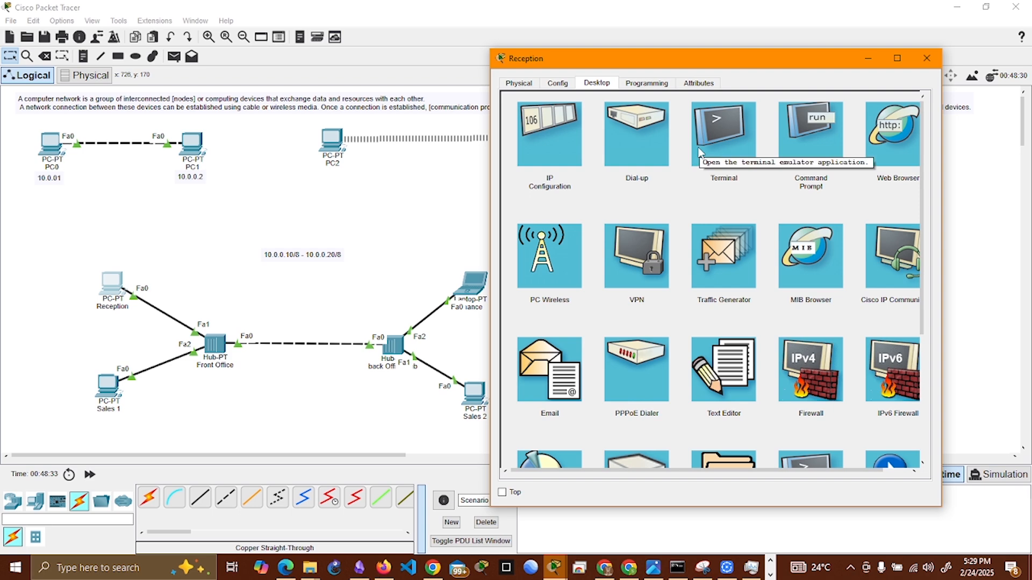
pyautogui.click(811, 143)
pyautogui.write('ping ')
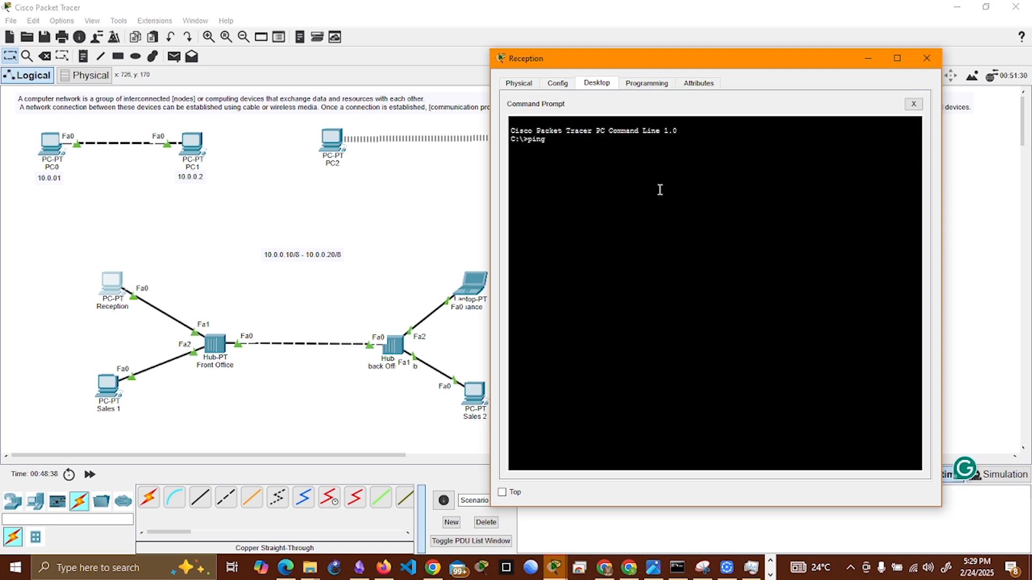
pyautogui.write('10.0.0.11')
pyautogui.press('Return')
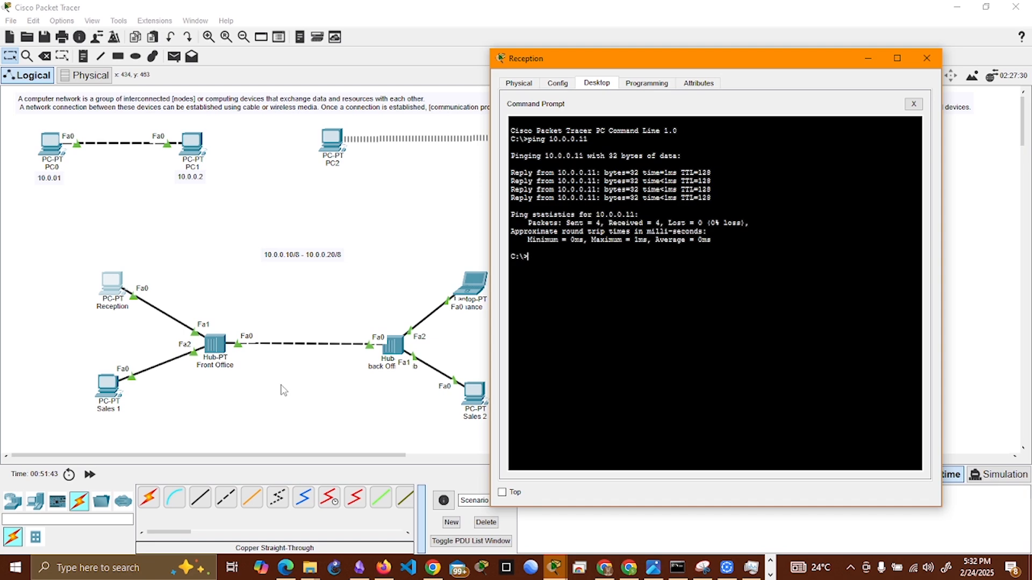
# Step: Assign the Finance laptop the static IPv4 address 10.0.0.12 with subnet mask 255.0.0.0, and close its device window
pyautogui.click(467, 289)
pyautogui.click(466, 289)
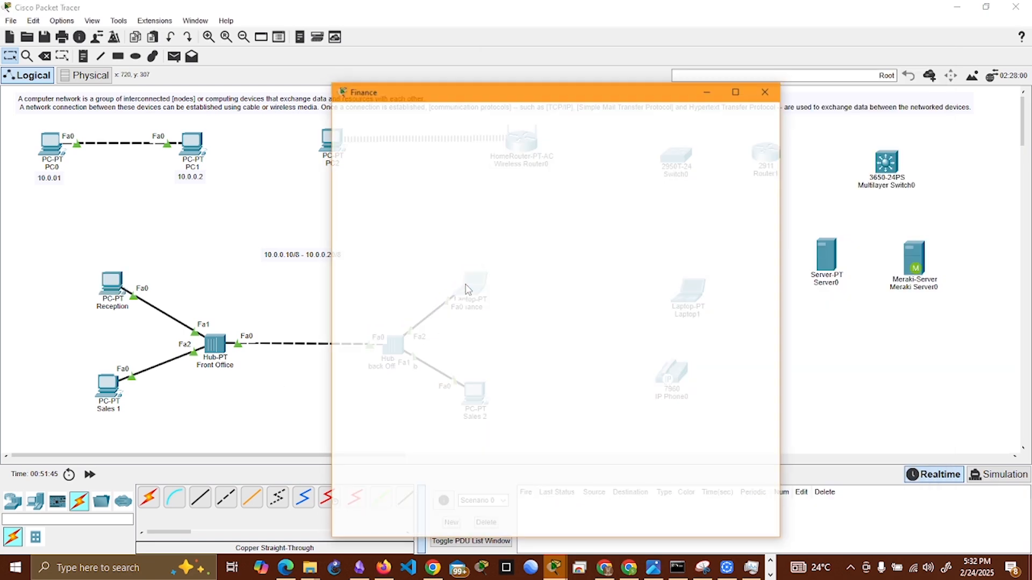
pyautogui.click(433, 121)
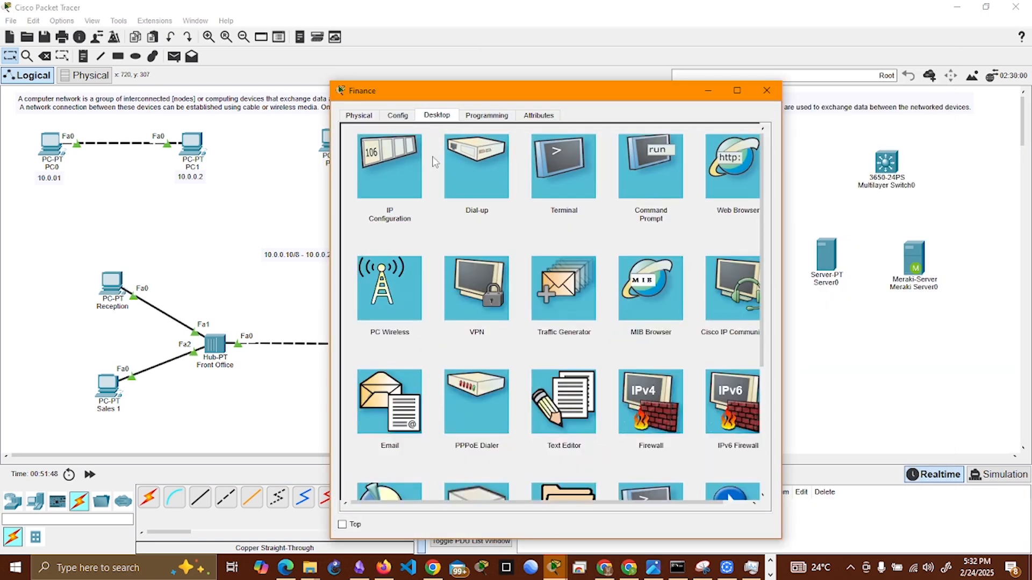
pyautogui.click(389, 177)
pyautogui.click(506, 205)
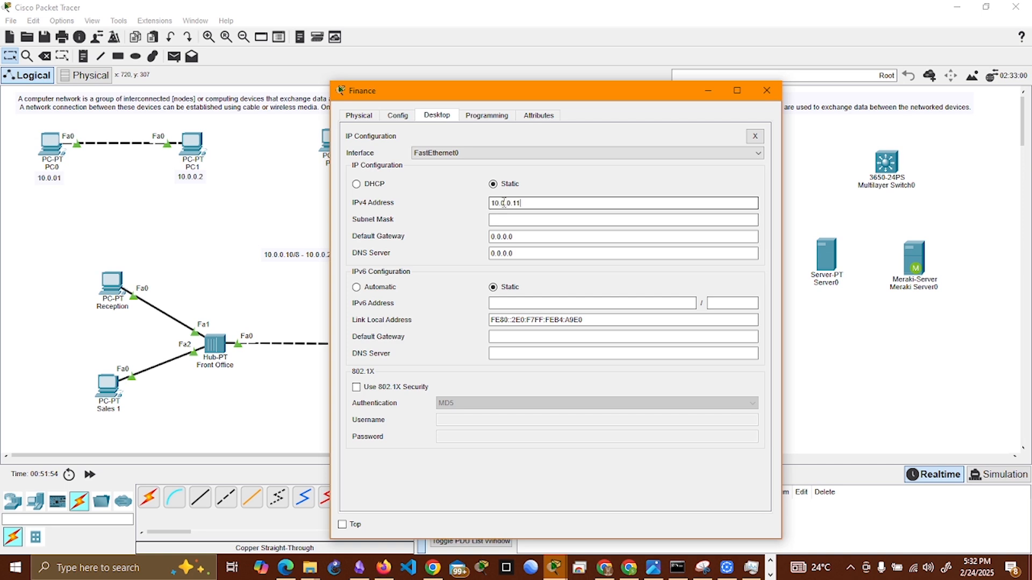
pyautogui.write('10.0.0.12')
pyautogui.press('Tab')
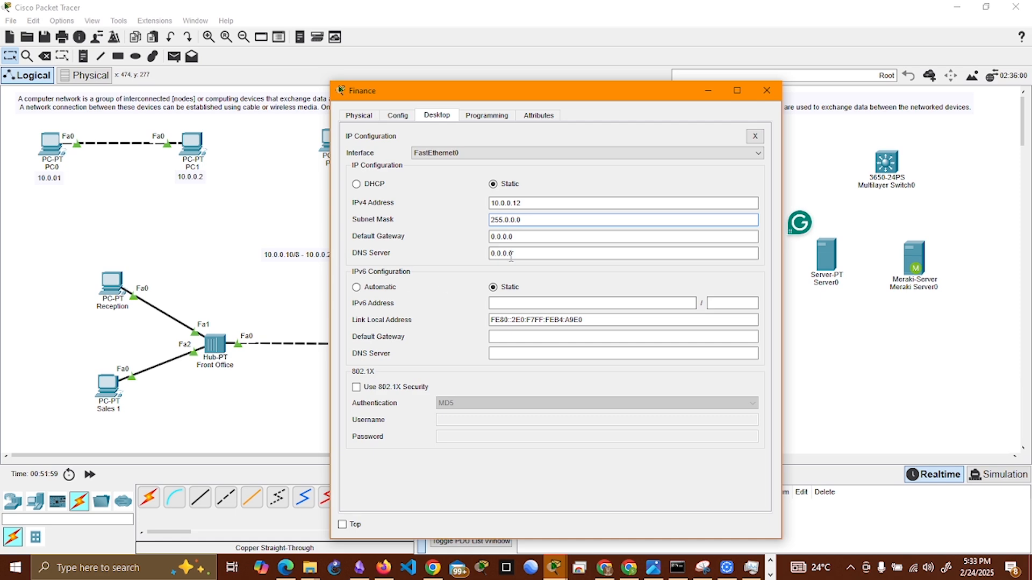
pyautogui.click(755, 136)
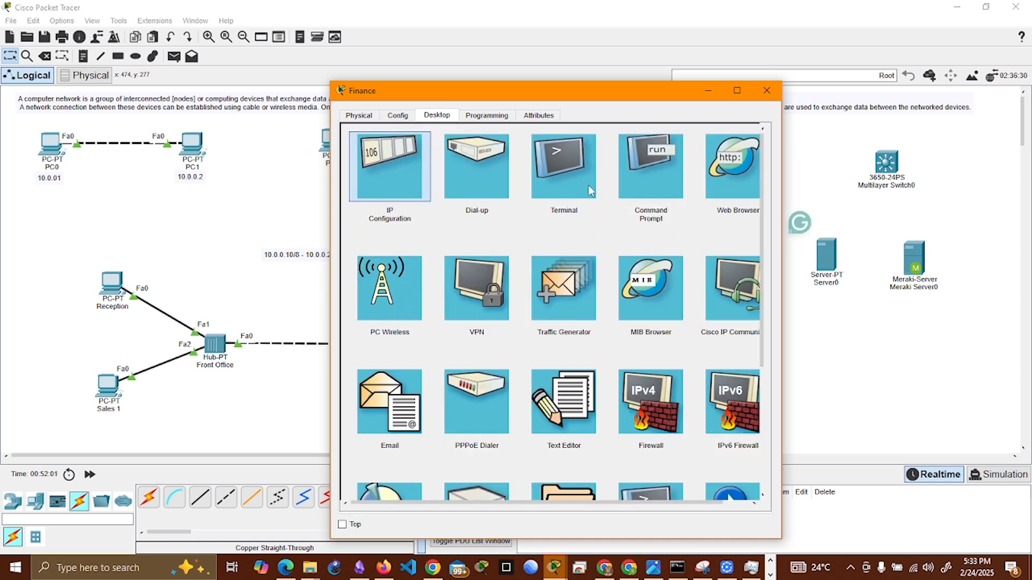
pyautogui.click(766, 90)
# Step: Assign Sales 2 the static IPv4 address 10.0.0.14 with subnet mask 255.0.0.0, and put its device window away
pyautogui.click(477, 395)
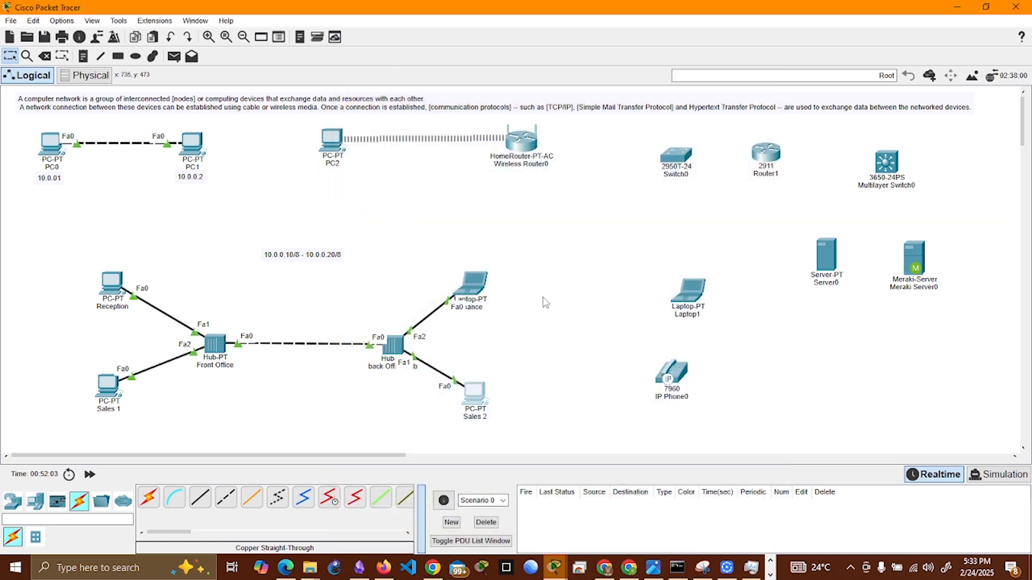
pyautogui.click(436, 115)
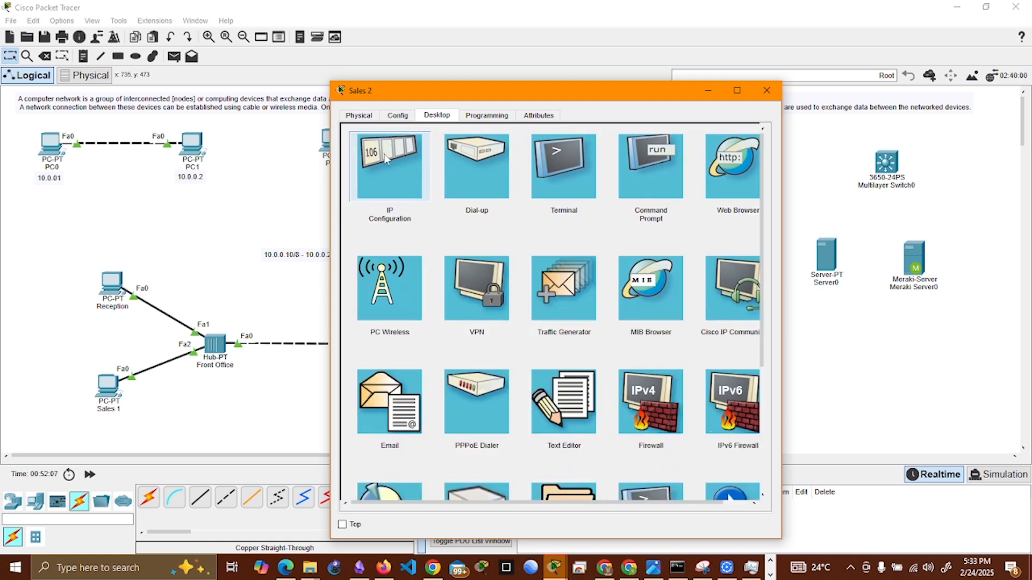
pyautogui.click(388, 158)
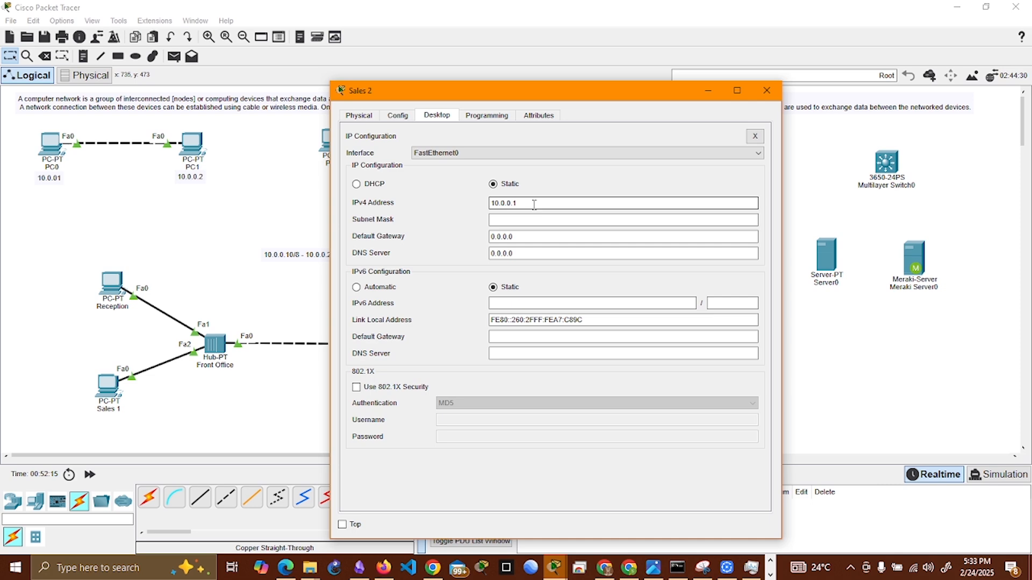
pyautogui.click(534, 220)
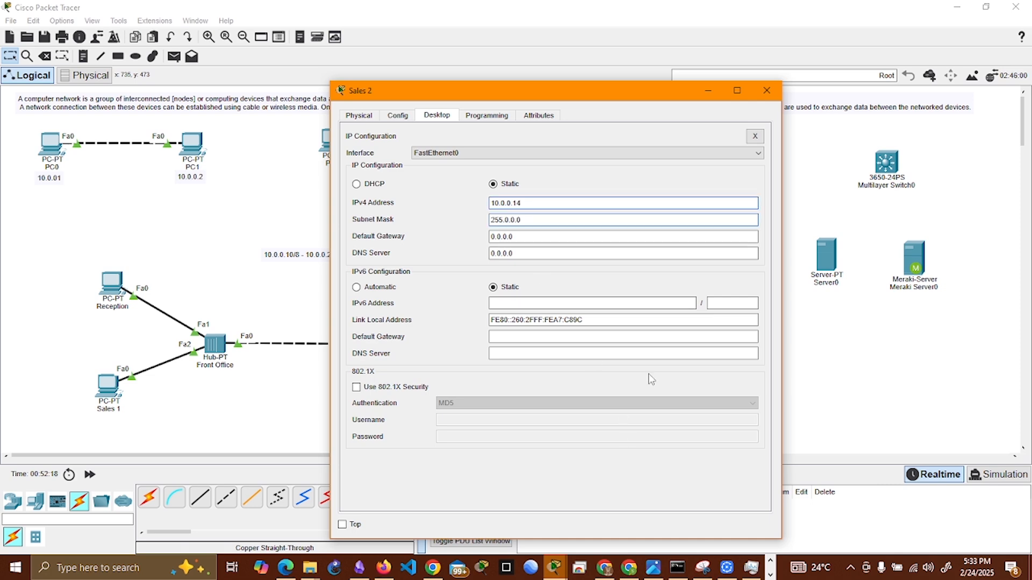
pyautogui.click(755, 136)
pyautogui.click(709, 90)
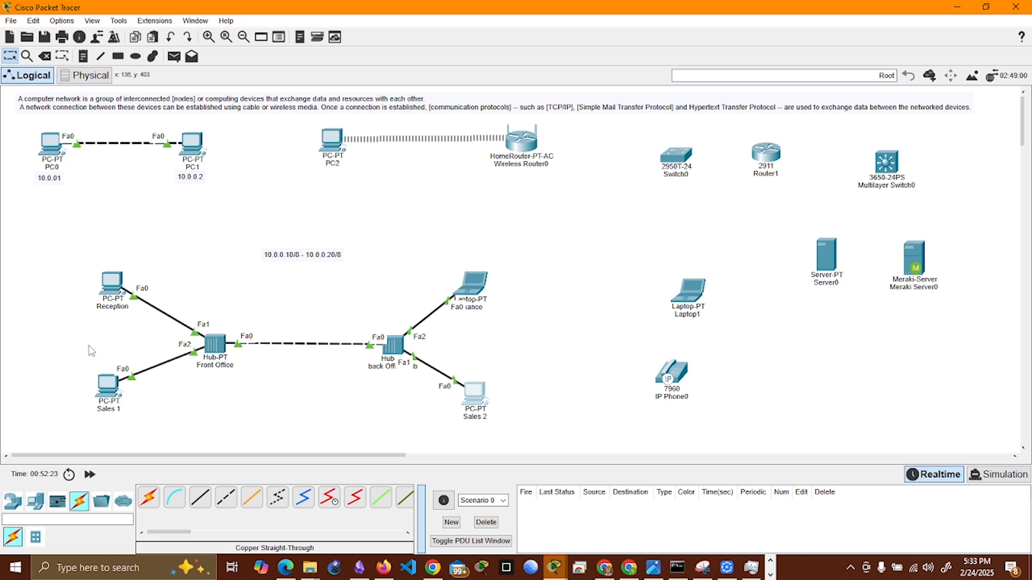
# Step: Ping Sales 2 at 10.0.0.14 from the Reception PC's Command Prompt
pyautogui.click(111, 293)
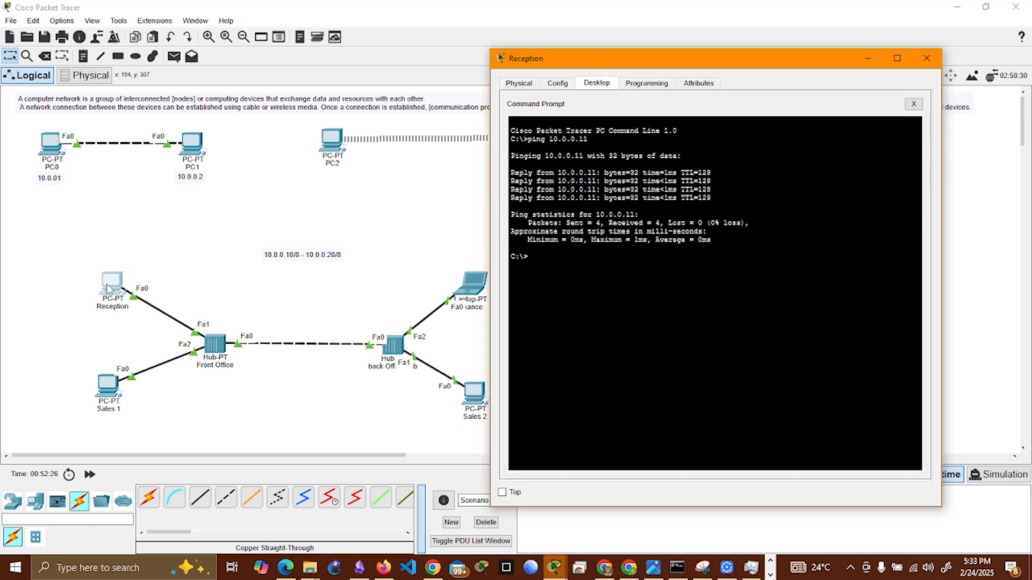
pyautogui.write('pi')
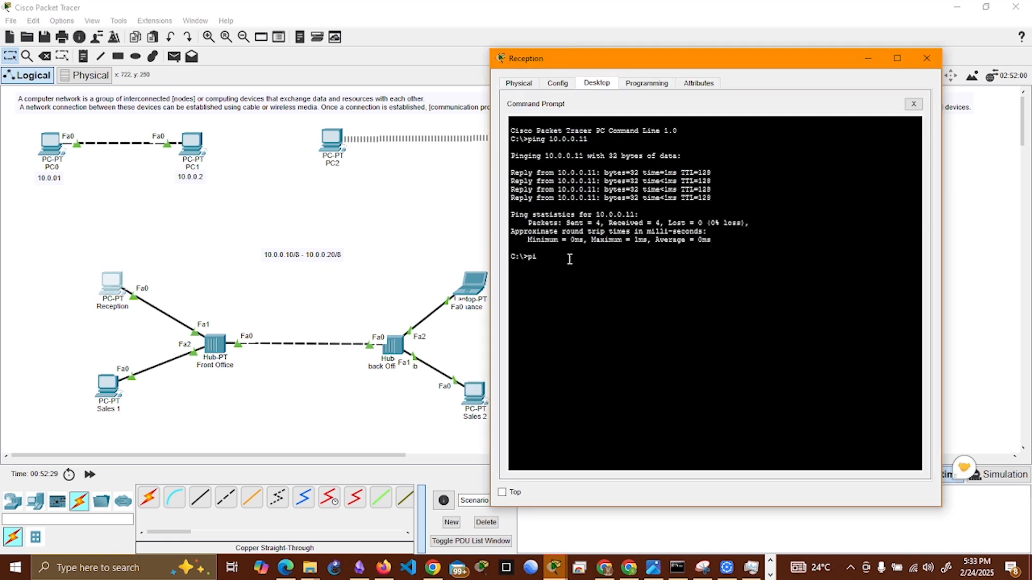
pyautogui.write('ng 1')
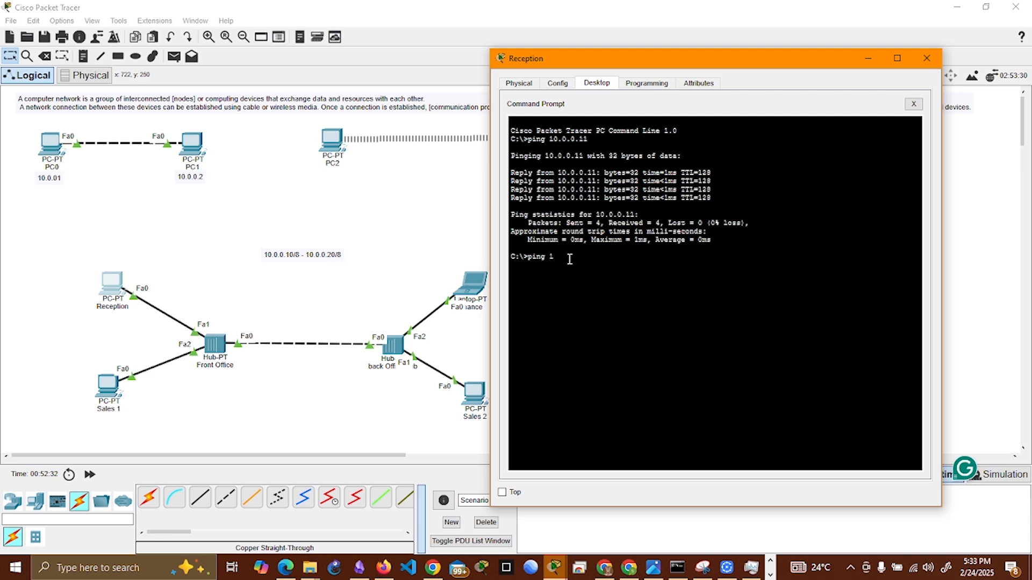
pyautogui.write('0.0.0.14')
pyautogui.press('Return')
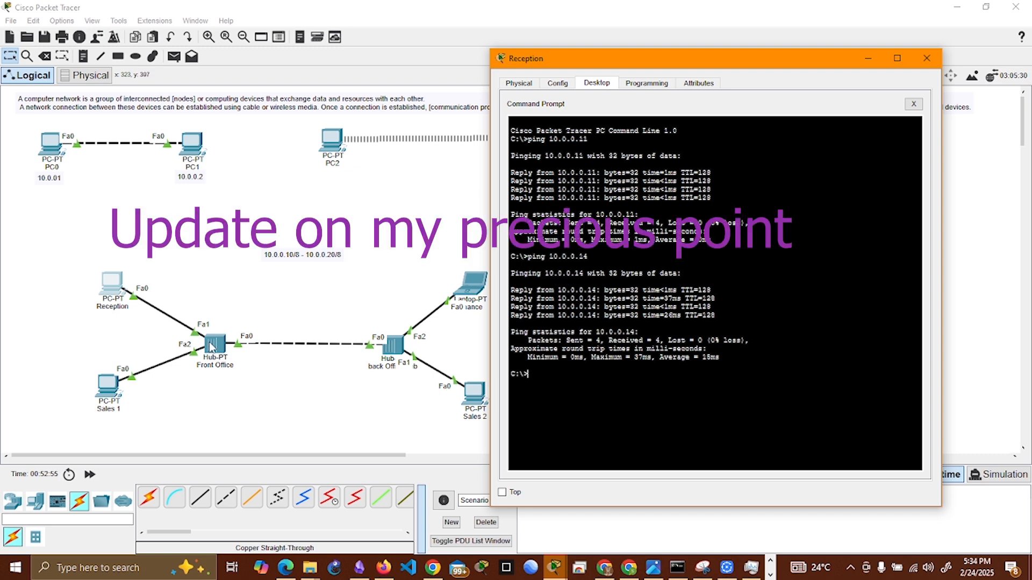
pyautogui.hotkey('alt', 'Tab')
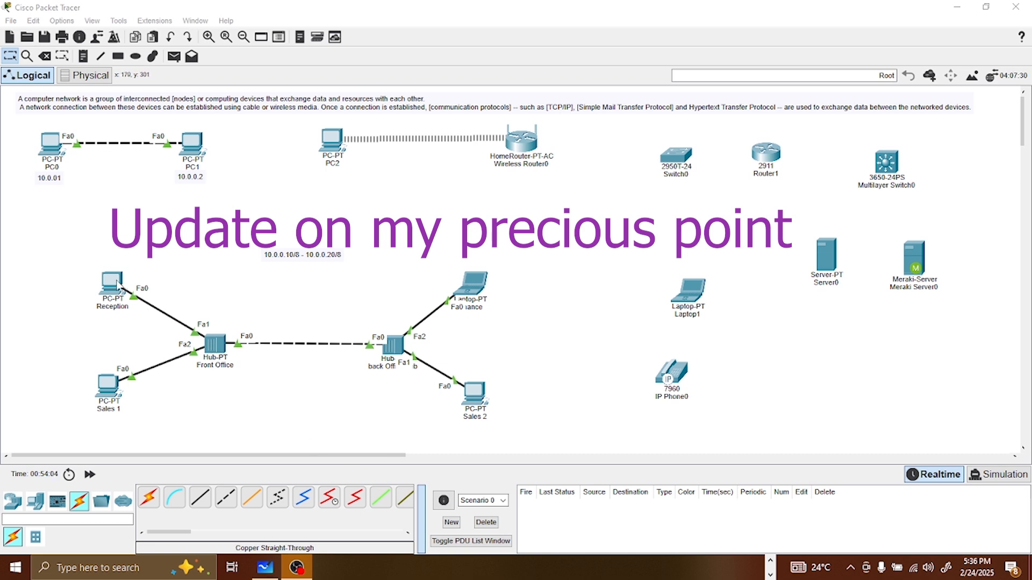
# Step: Spread out the two-hub layout by moving Reception and the Finance laptop up and Sales 1 and Sales 2 down
pyautogui.moveTo(115, 280); pyautogui.dragTo(134, 273)
pyautogui.moveTo(112, 386); pyautogui.dragTo(125, 408)
pyautogui.moveTo(132, 276); pyautogui.dragTo(129, 259)
pyautogui.moveTo(480, 284); pyautogui.dragTo(487, 258)
pyautogui.moveTo(476, 398); pyautogui.dragTo(481, 429)
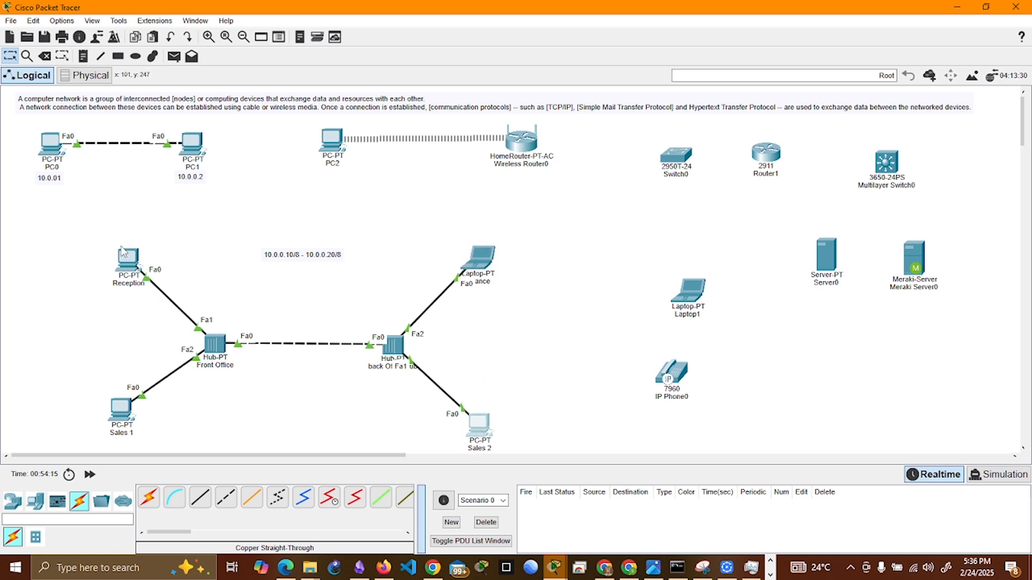
# Step: Switch to Simulation mode and issue another ping to 10.0.0.14 from Reception's Command Prompt, clearing its window off the workspace
pyautogui.click(992, 476)
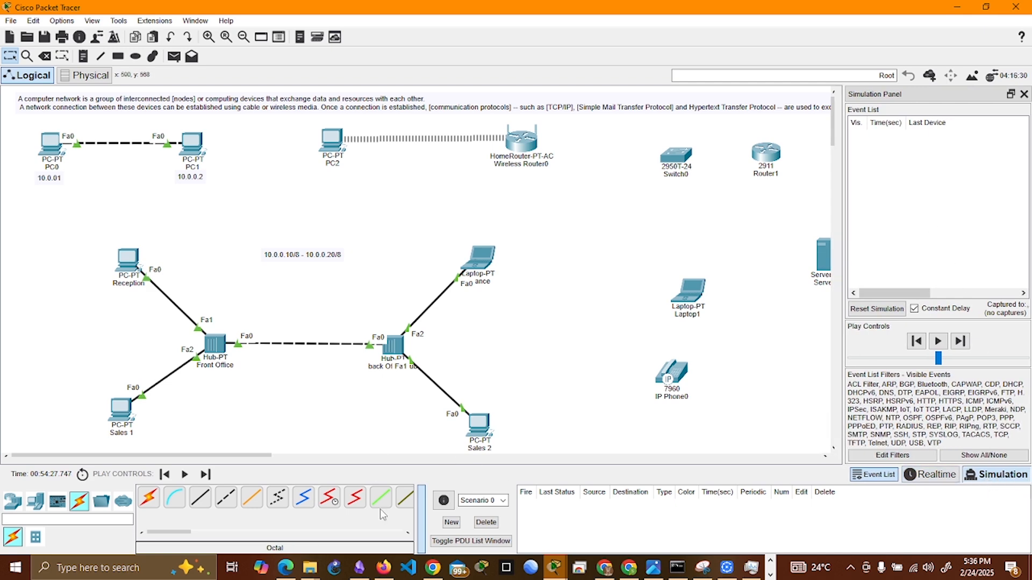
pyautogui.click(128, 263)
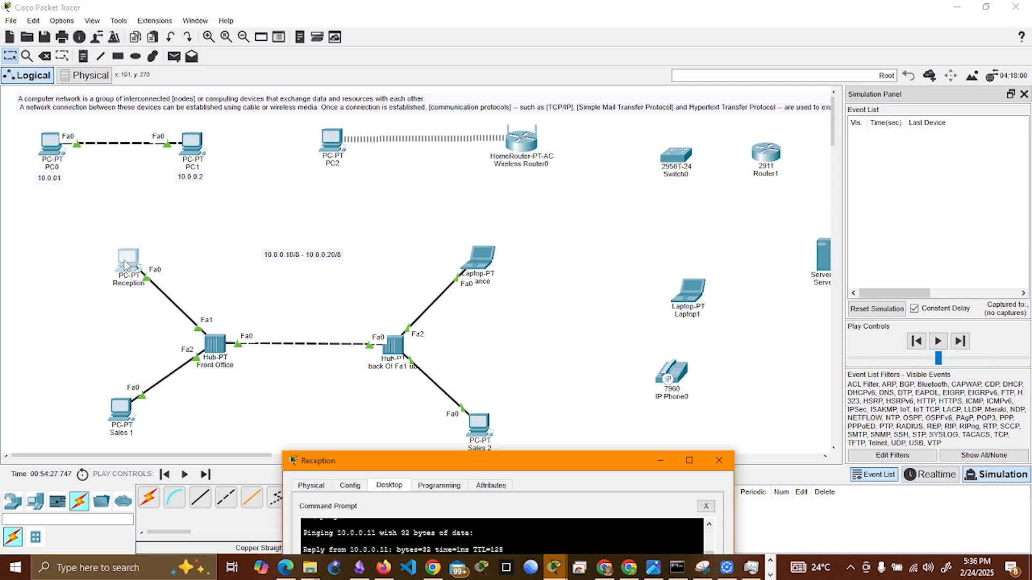
pyautogui.moveTo(514, 456); pyautogui.dragTo(537, 88)
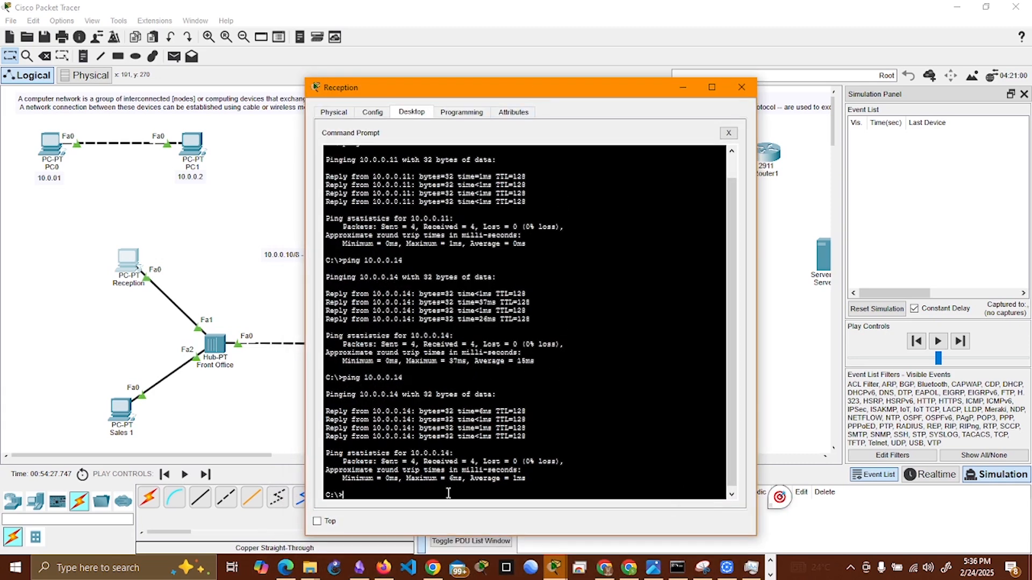
pyautogui.press('Up')
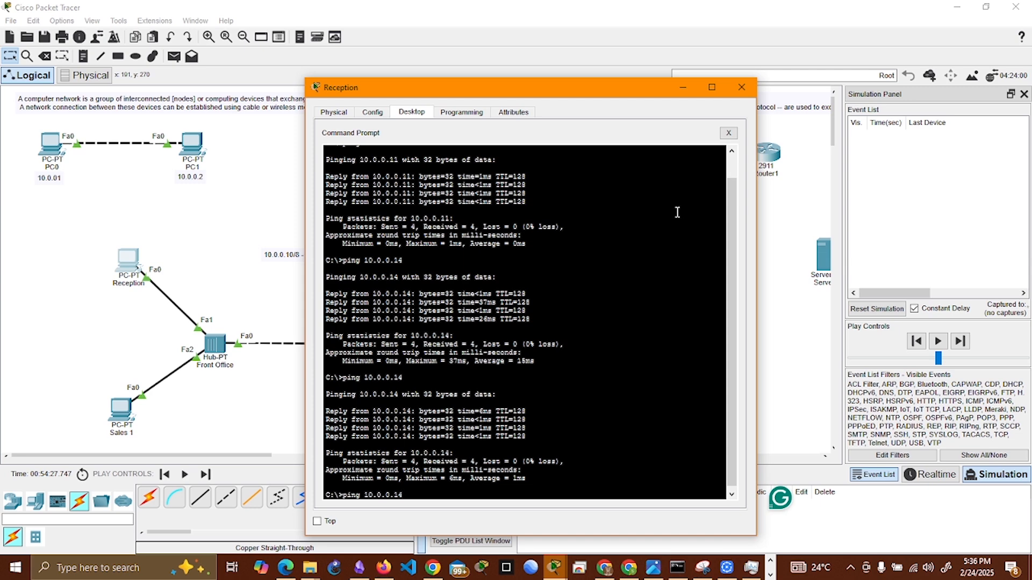
pyautogui.press('Return')
pyautogui.click(675, 74)
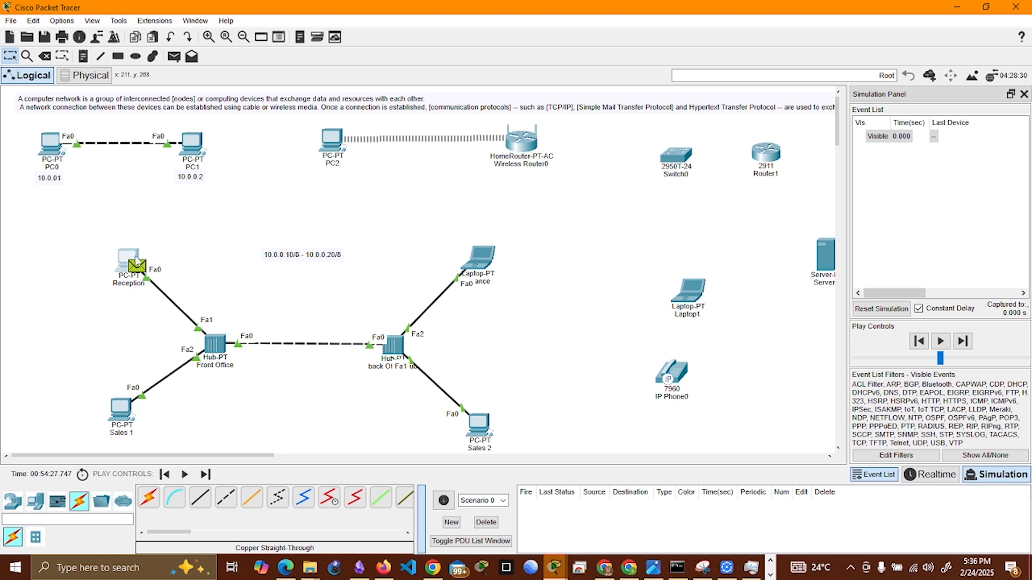
# Step: Play the simulation and follow the ping packets between Reception and Sales 2 through both hubs
pyautogui.click(918, 308)
pyautogui.click(940, 341)
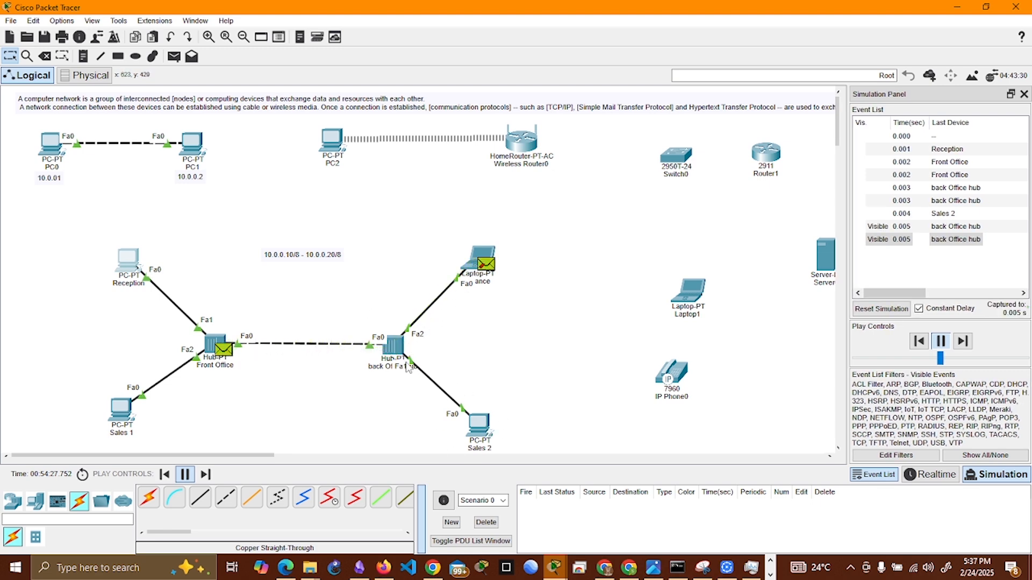
pyautogui.moveTo(397, 352)
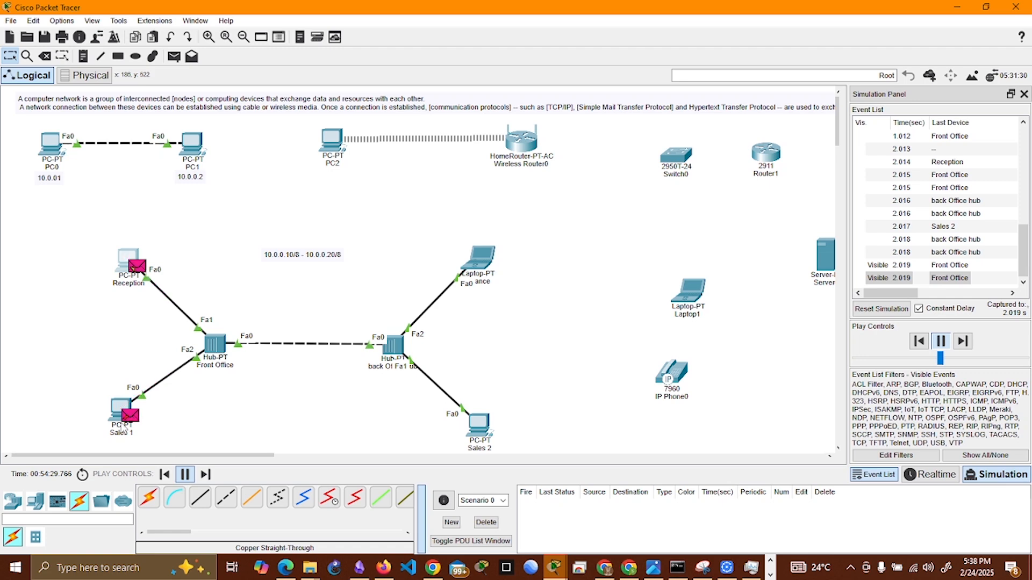
pyautogui.moveTo(115, 436)
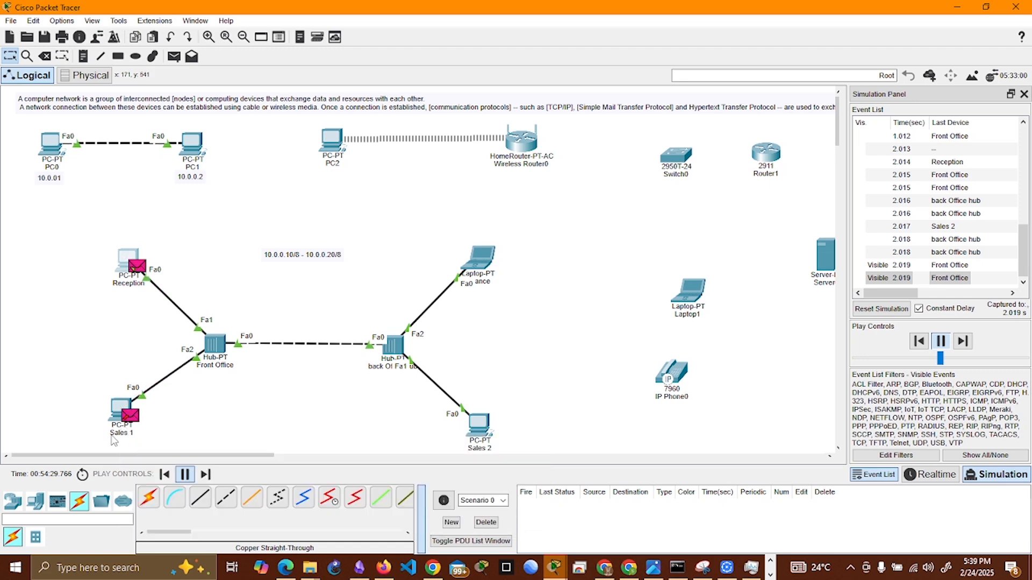